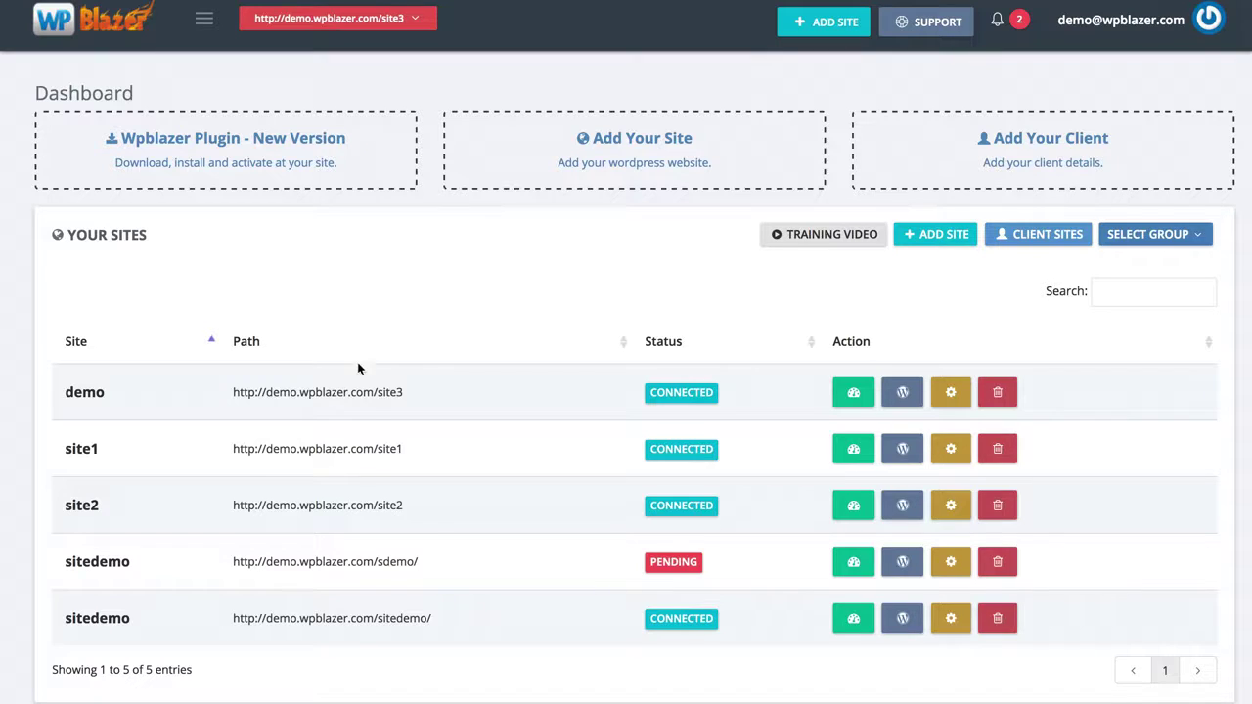
pyautogui.scroll(-1, 365, 369)
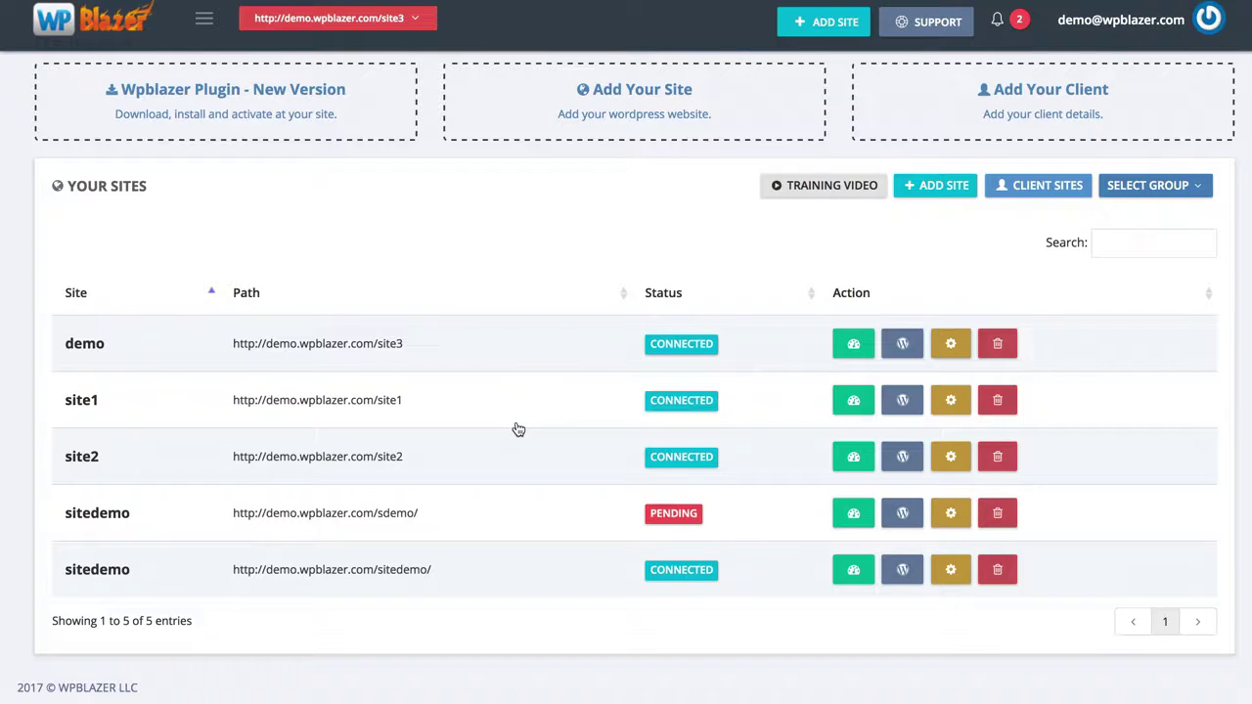
pyautogui.click(927, 192)
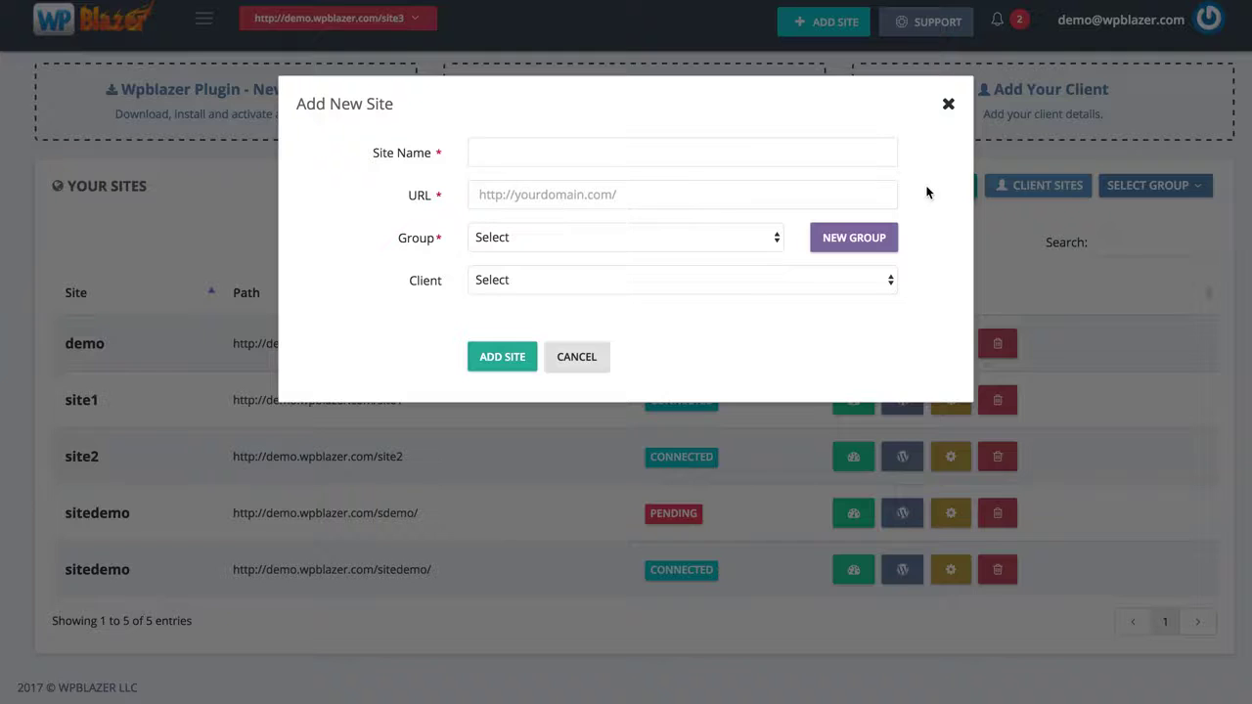
pyautogui.click(520, 154)
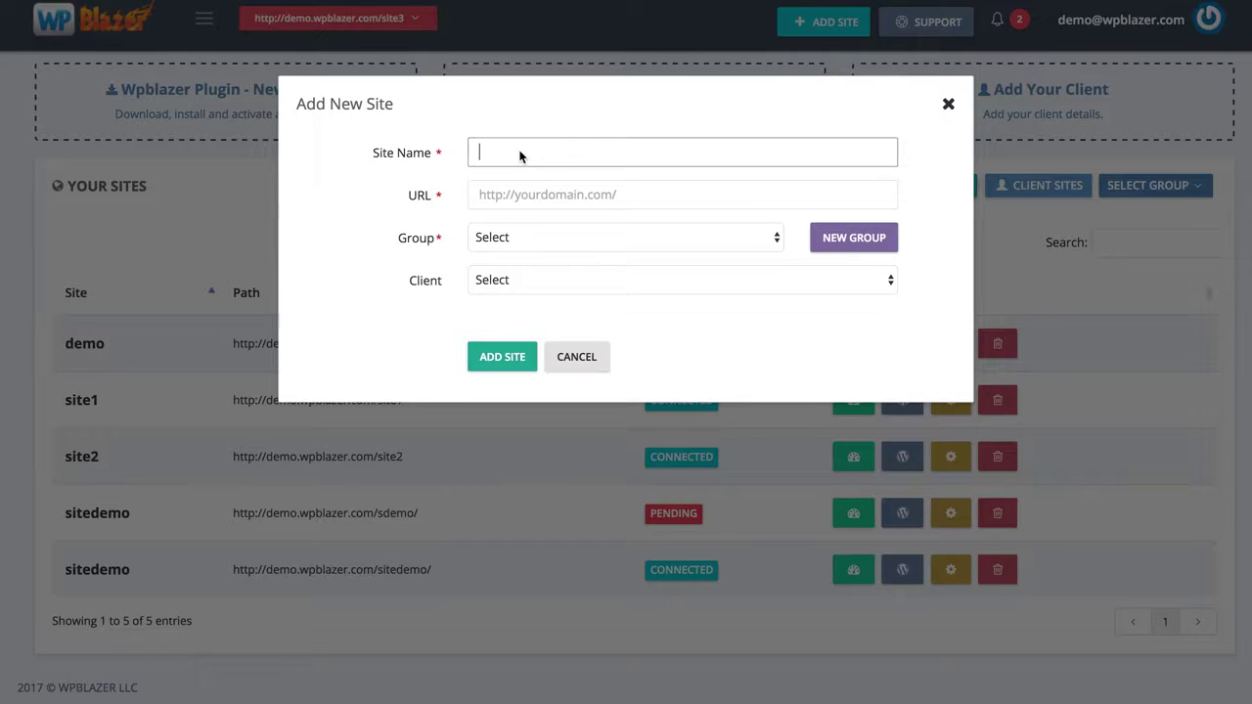
pyautogui.click(518, 195)
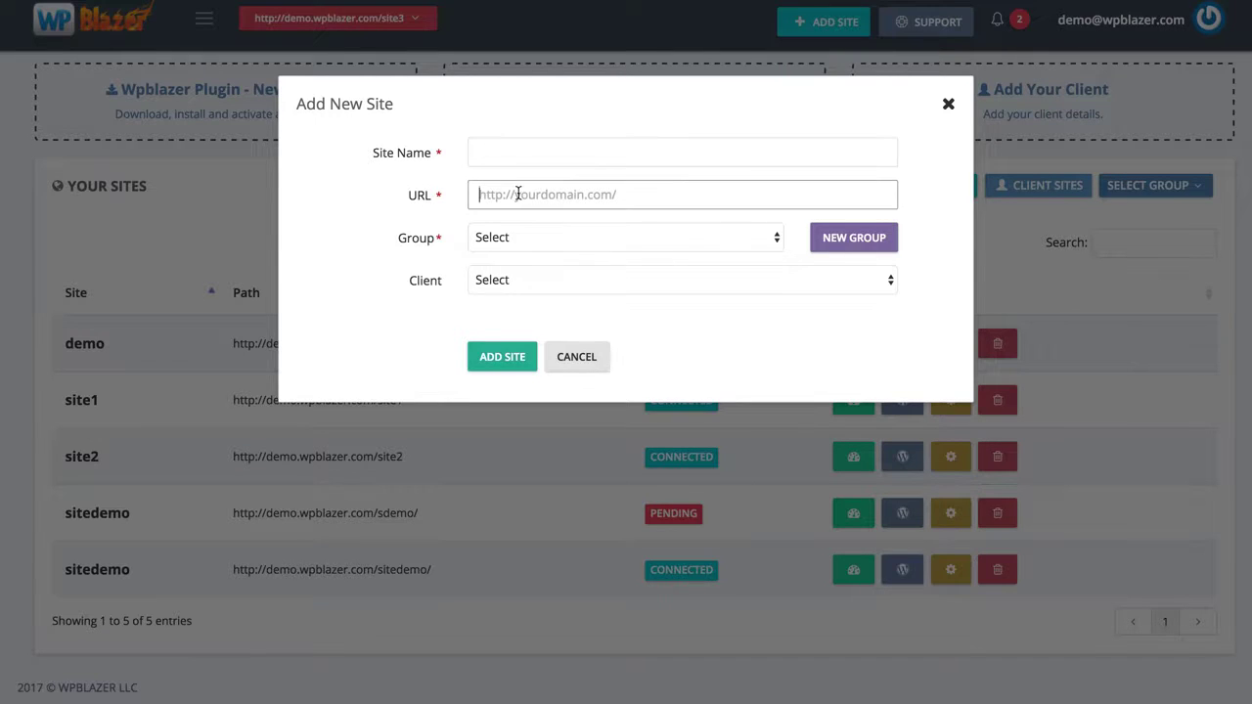
pyautogui.click(519, 236)
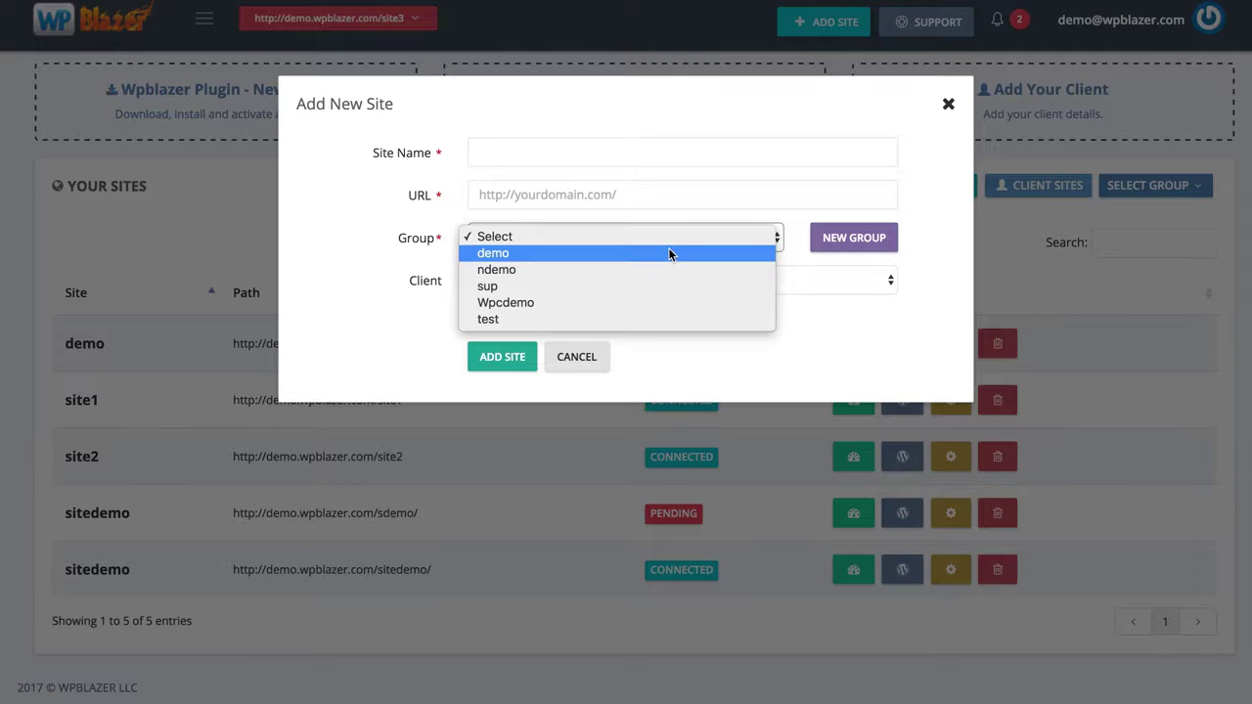
pyautogui.click(383, 244)
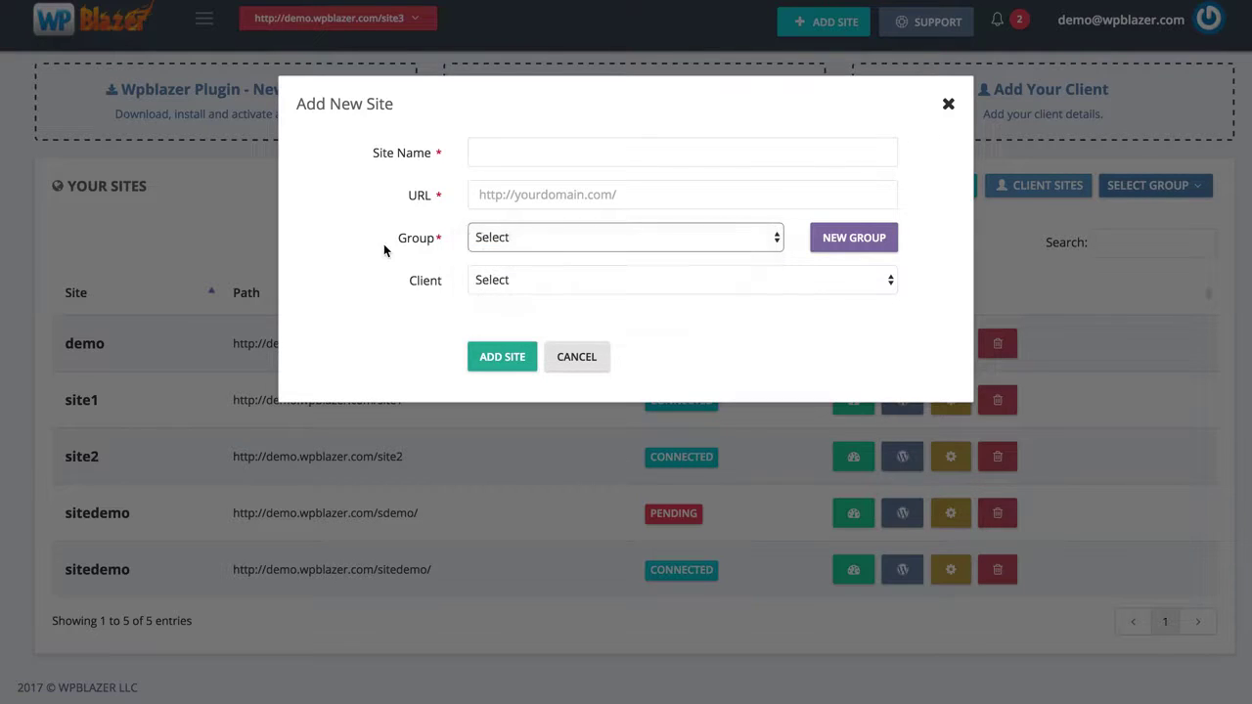
pyautogui.click(513, 278)
pyautogui.click(513, 279)
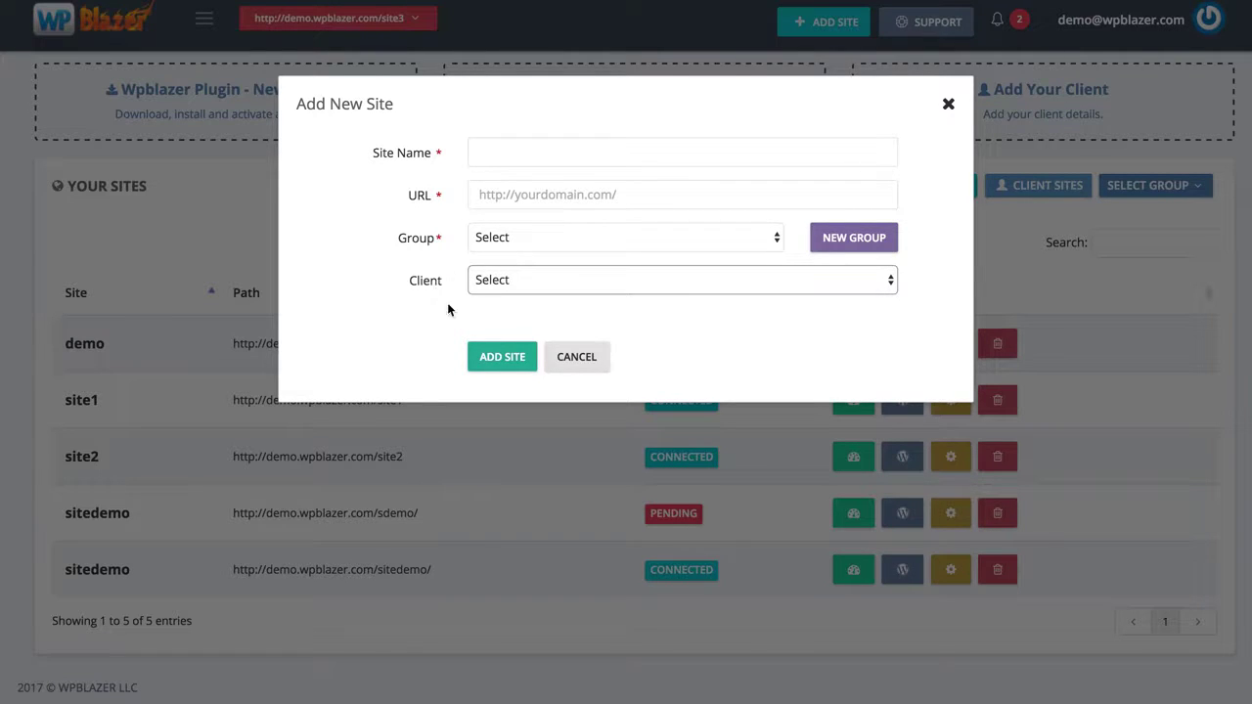
pyautogui.click(492, 361)
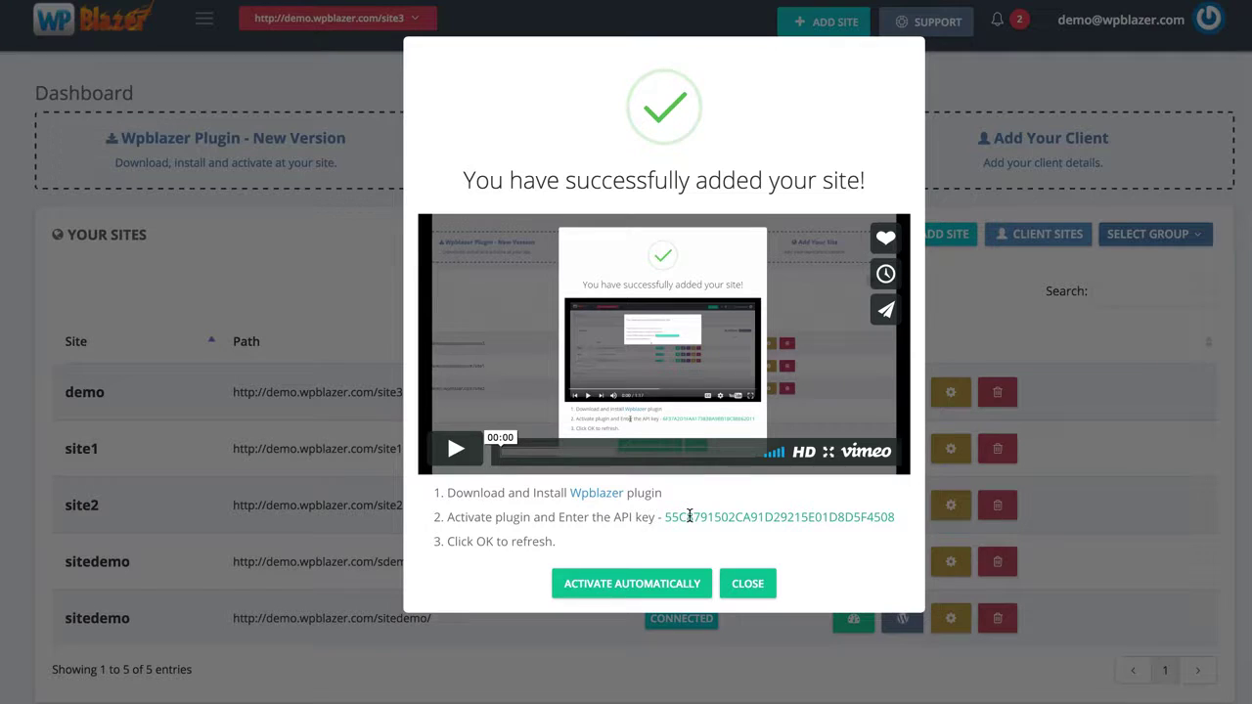
# - View the automatic plugin activation form for the added site and dismiss it without entering credentials
pyautogui.click(610, 588)
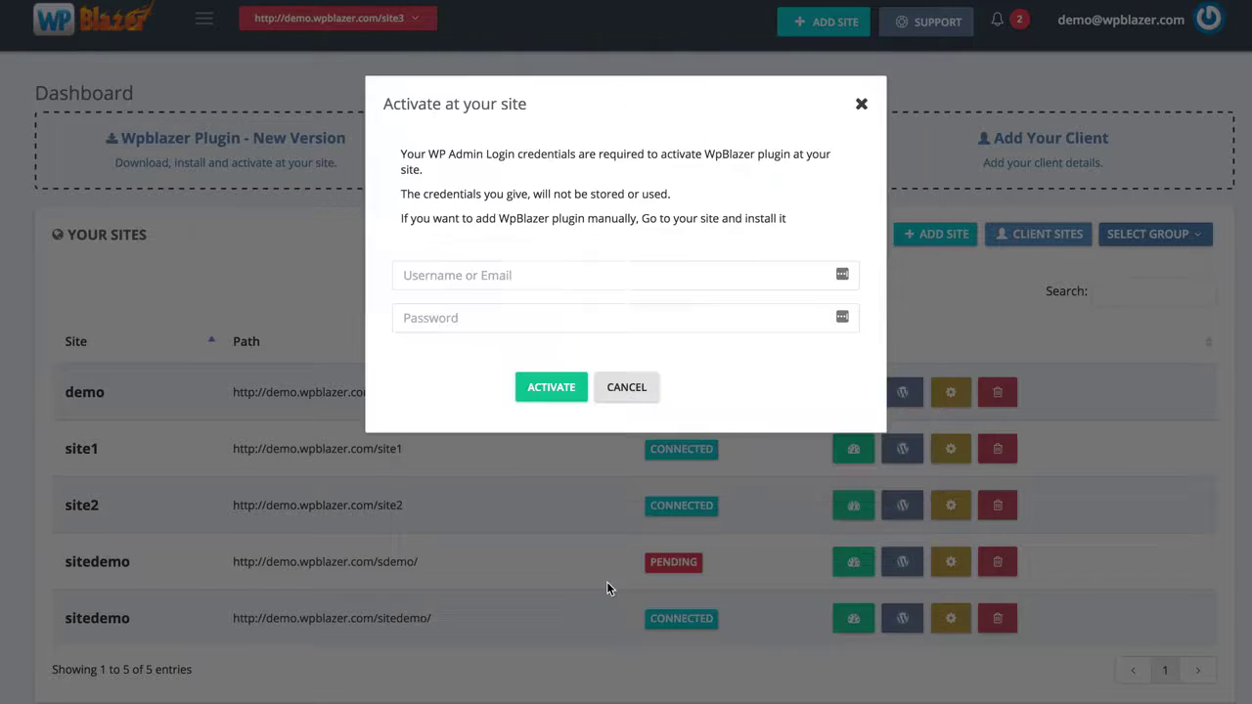
pyautogui.click(486, 274)
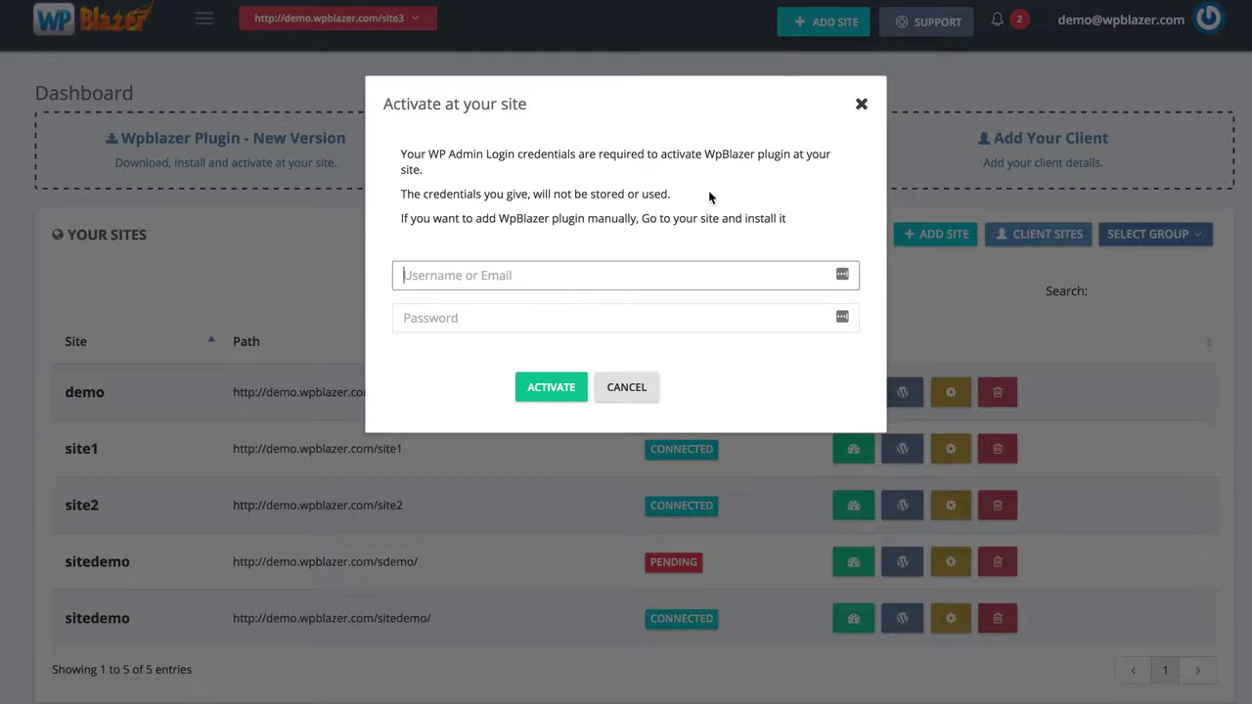
pyautogui.click(860, 104)
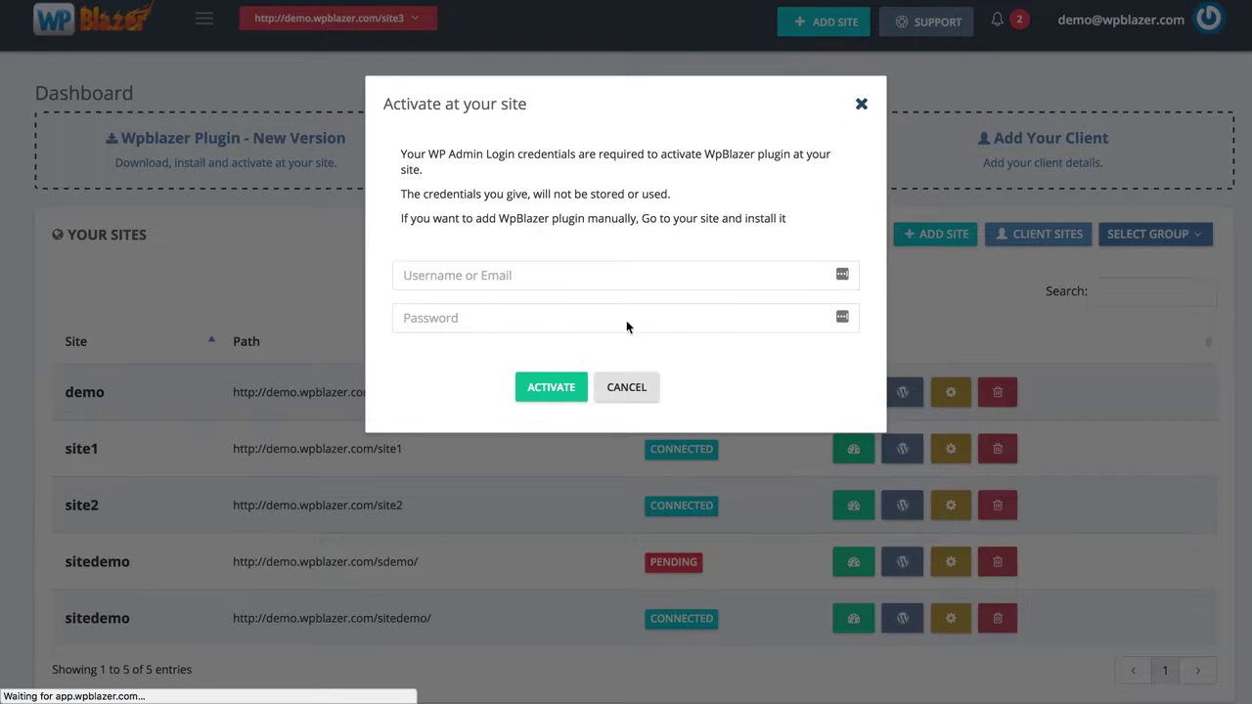
# - Open the dashboard of the demo site (site3) and examine its available WordPress, plugin and theme upgrades
pyautogui.scroll(-2, 489, 420)
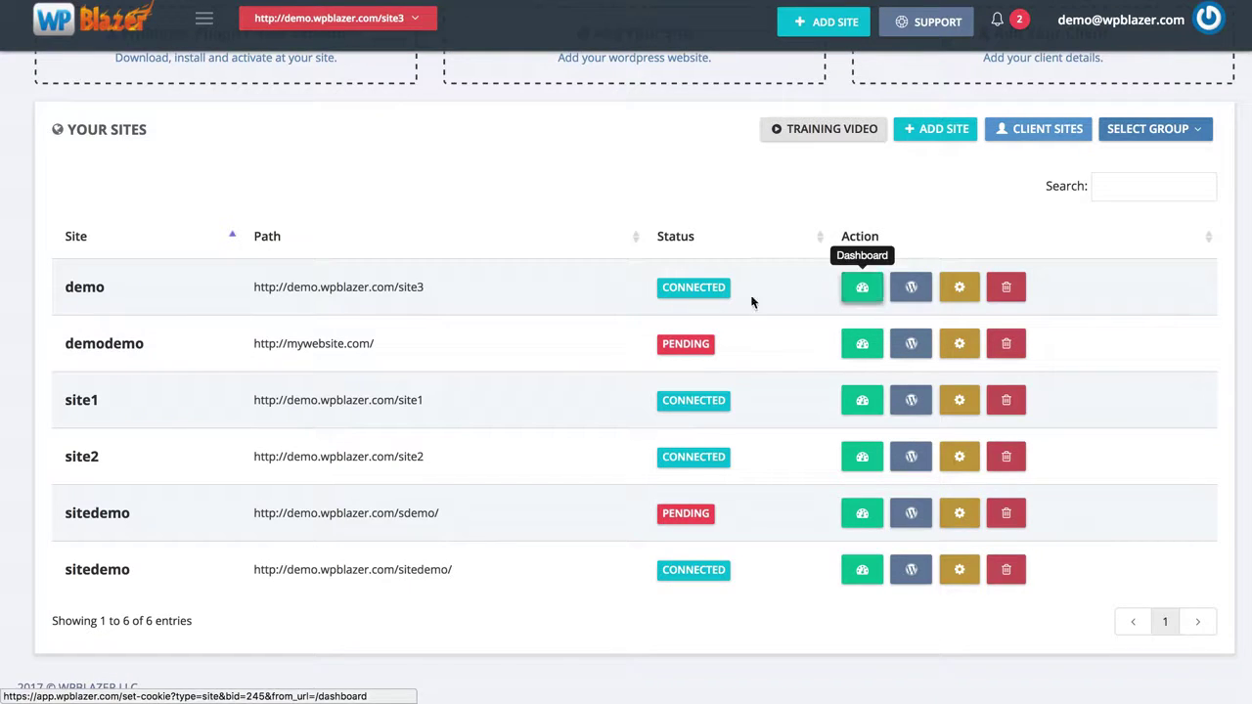
pyautogui.click(863, 289)
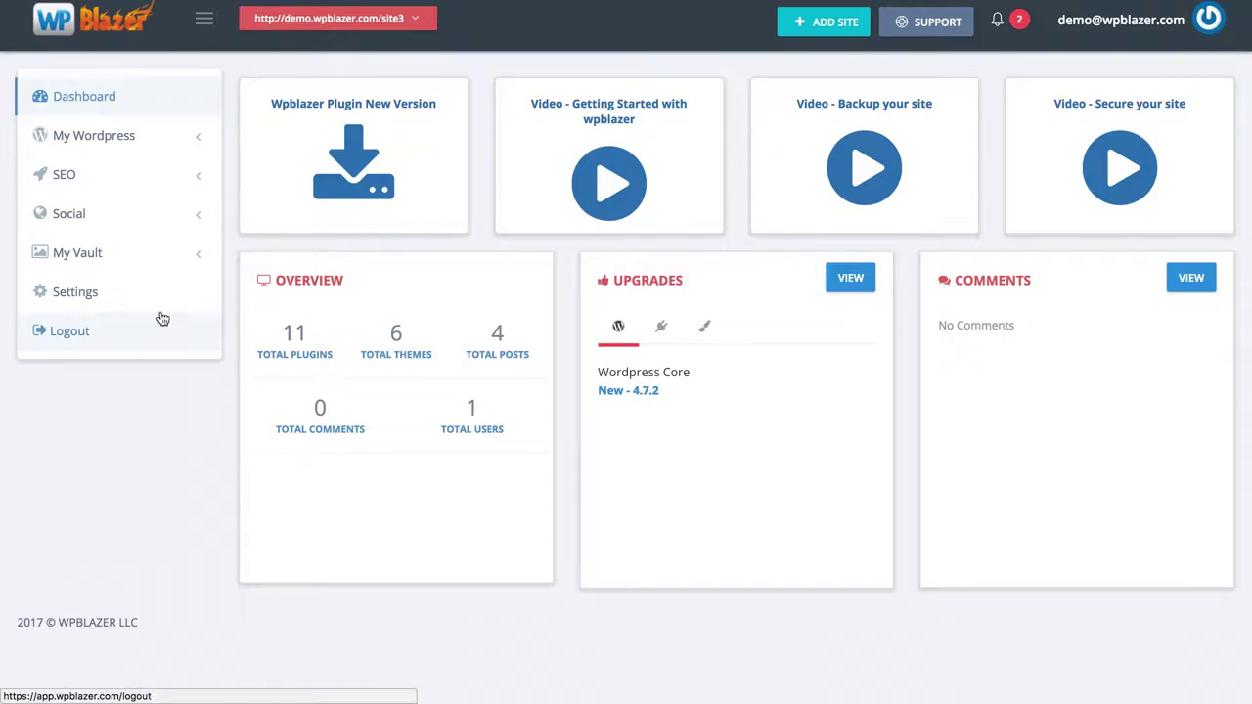
pyautogui.click(162, 139)
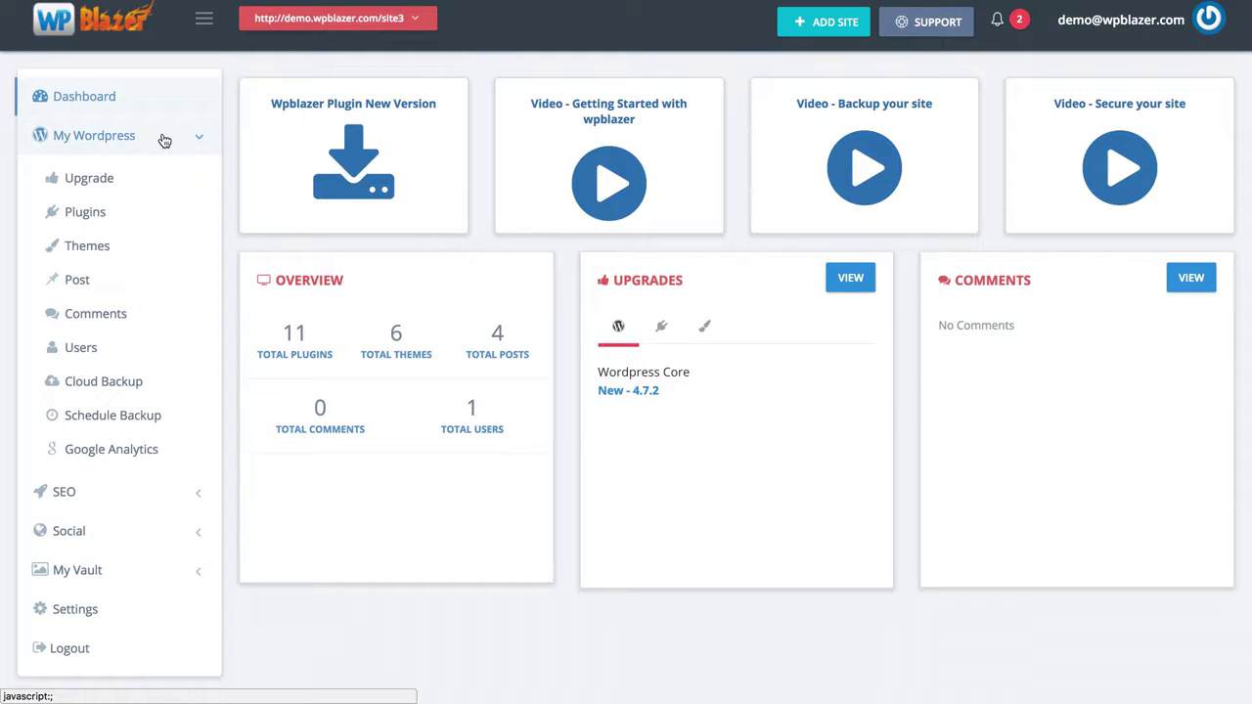
pyautogui.click(108, 185)
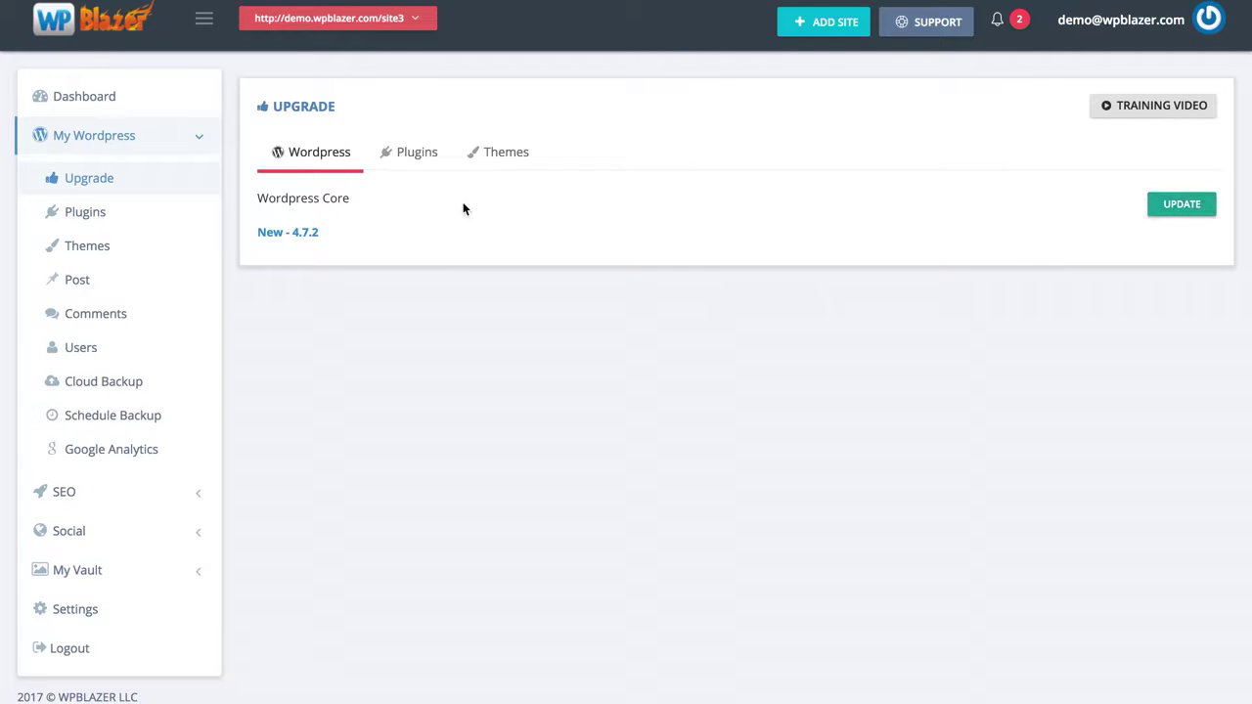
pyautogui.click(417, 164)
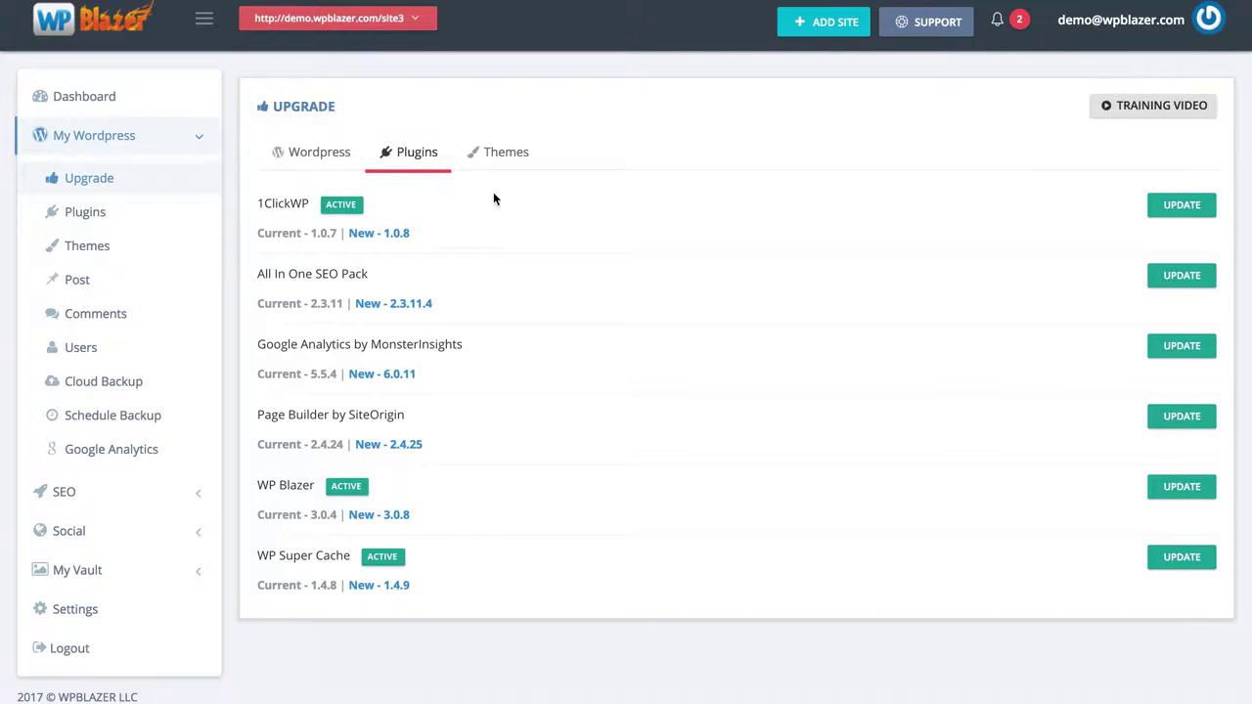
pyautogui.click(498, 157)
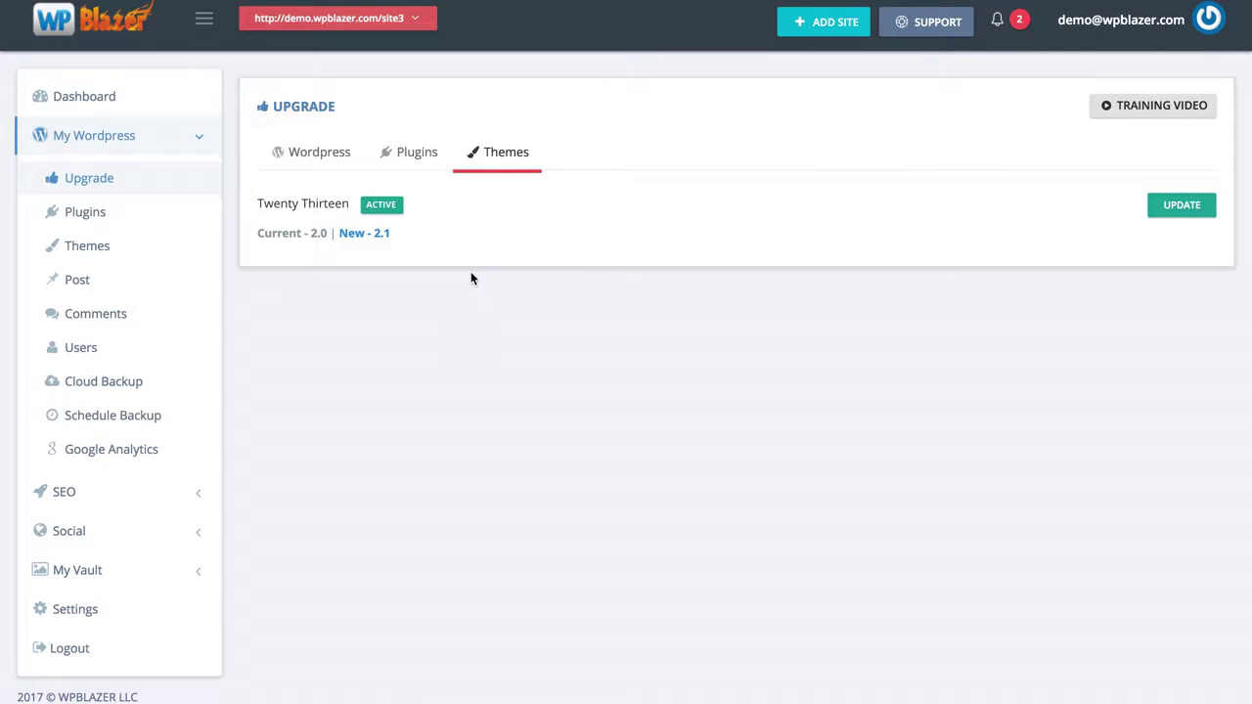
pyautogui.click(413, 156)
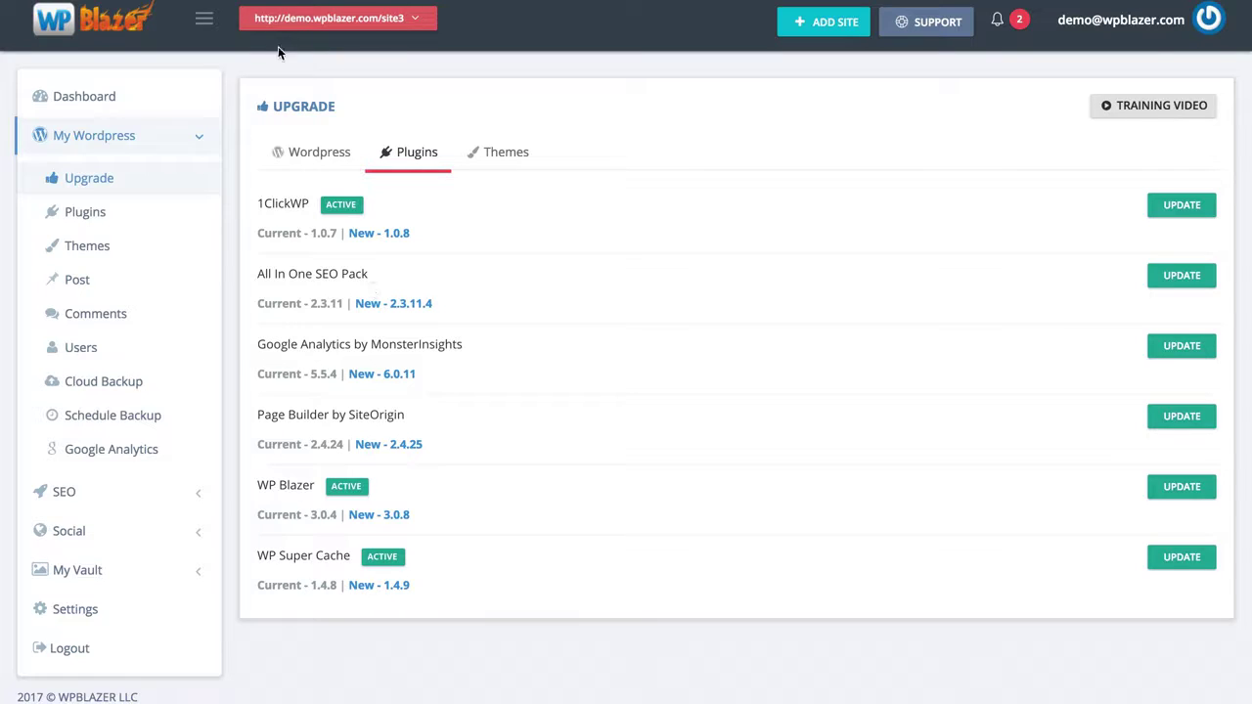
# - Switch from site3 to the Demo group and expand the WordPress Core 4.6.3 upgrades for its sites
pyautogui.click(332, 19)
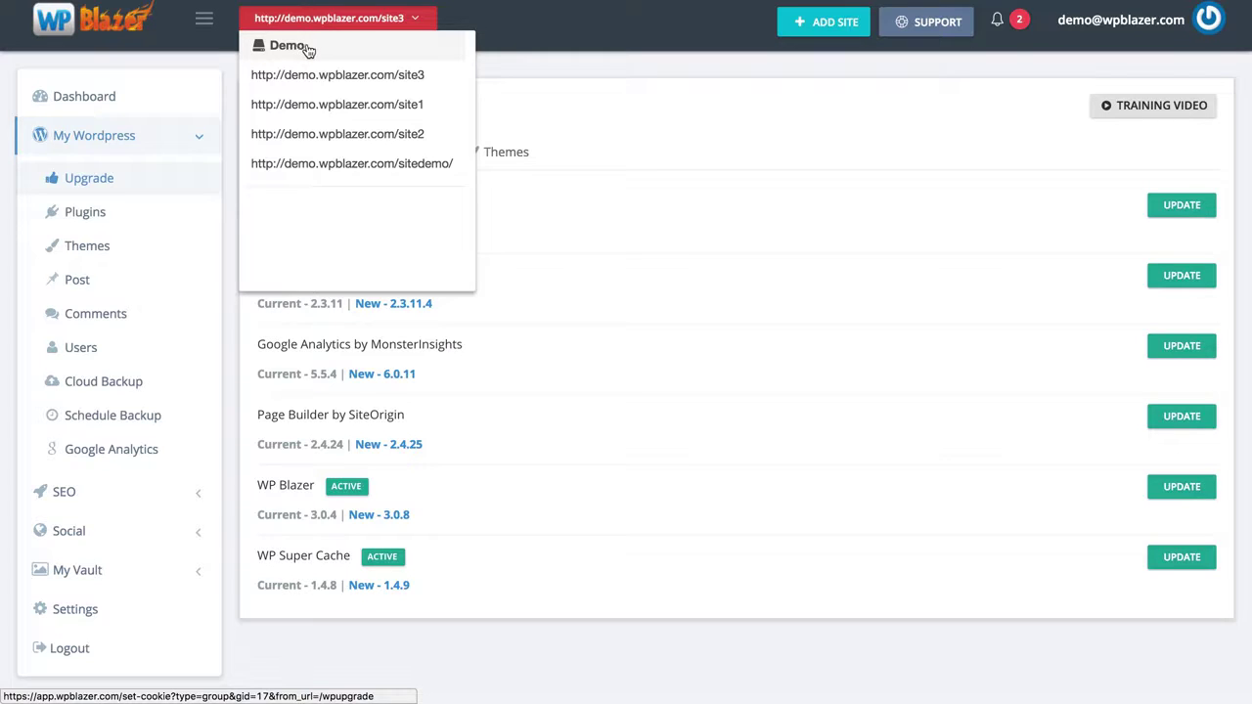
pyautogui.click(297, 49)
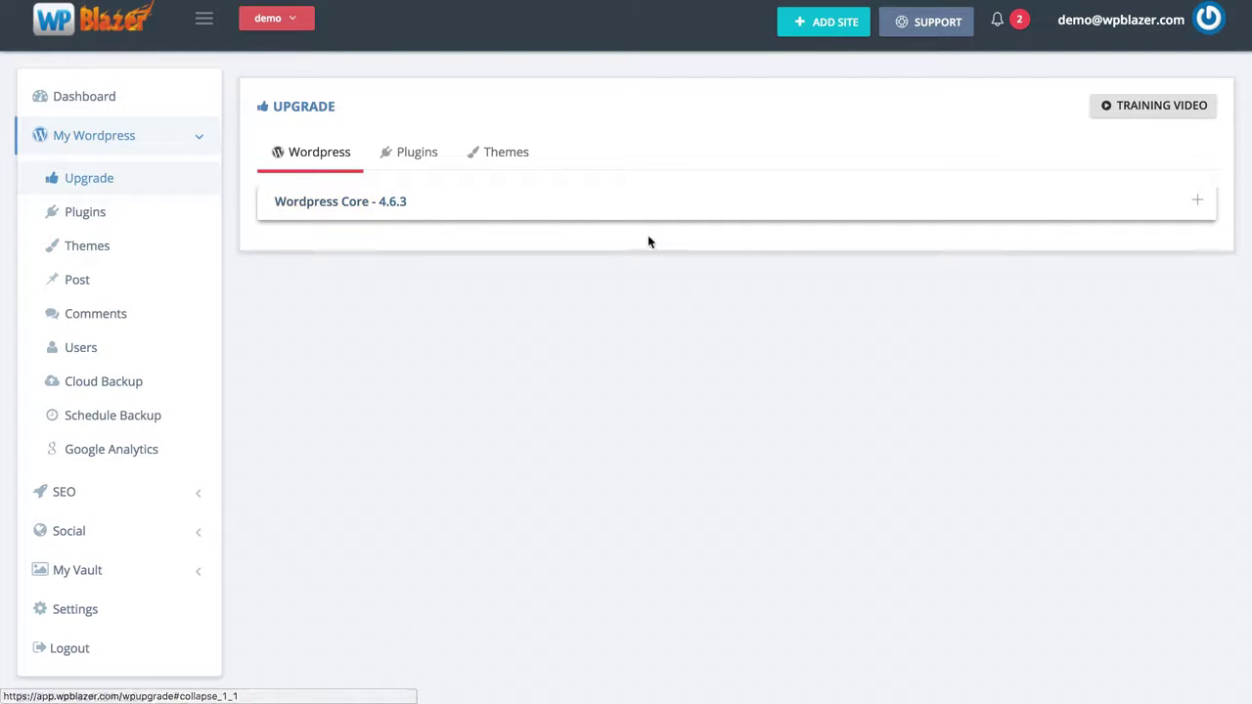
pyautogui.click(1198, 206)
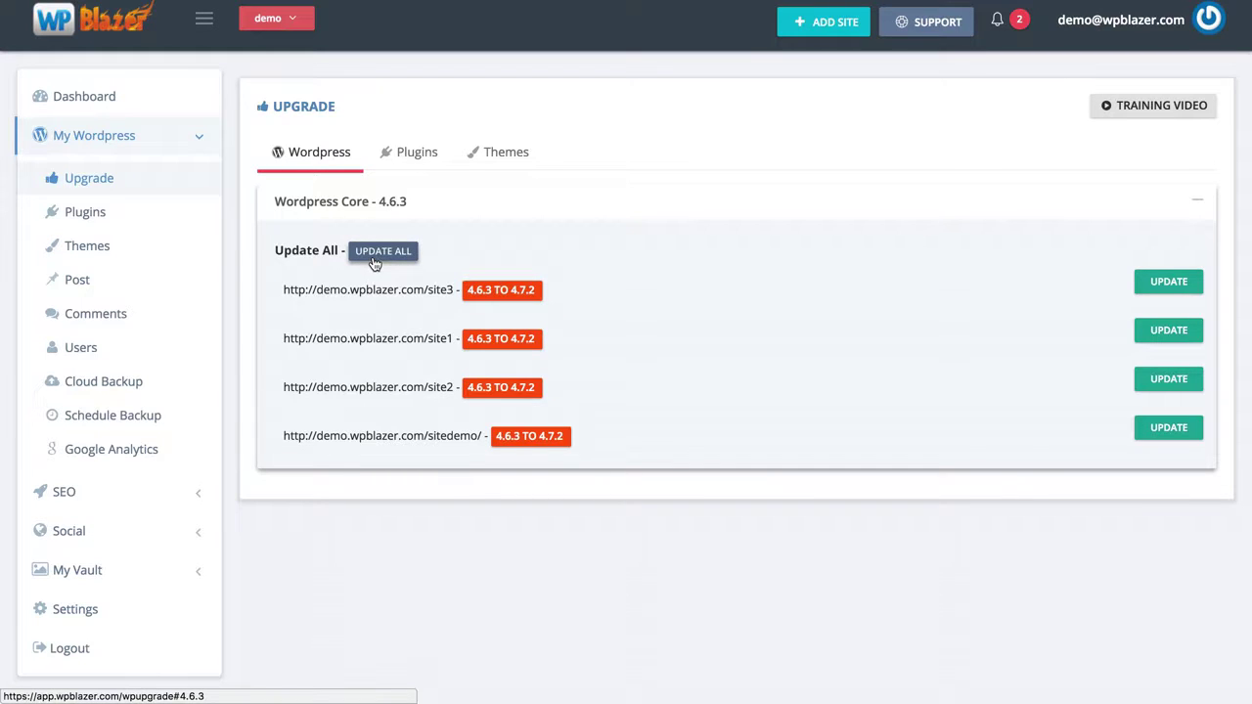
# - Update the 1ClickWP plugin on all listed sites of the Demo group and collapse its entry
pyautogui.click(416, 155)
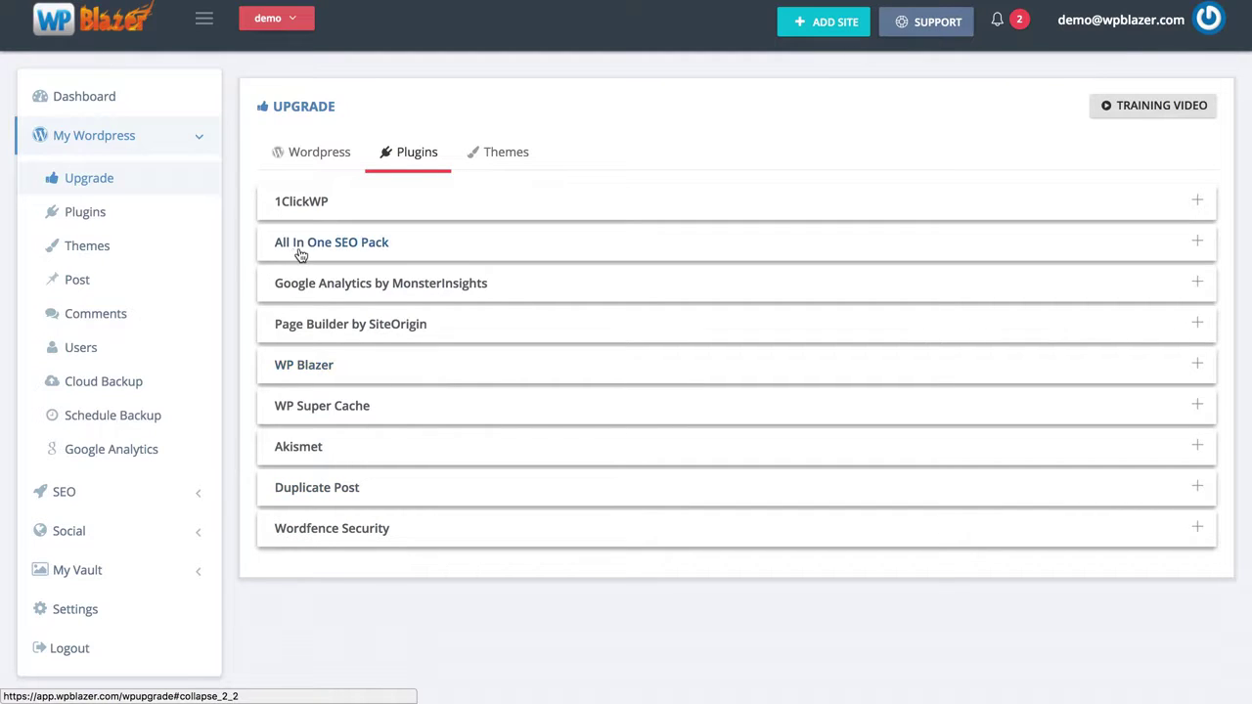
pyautogui.click(1193, 244)
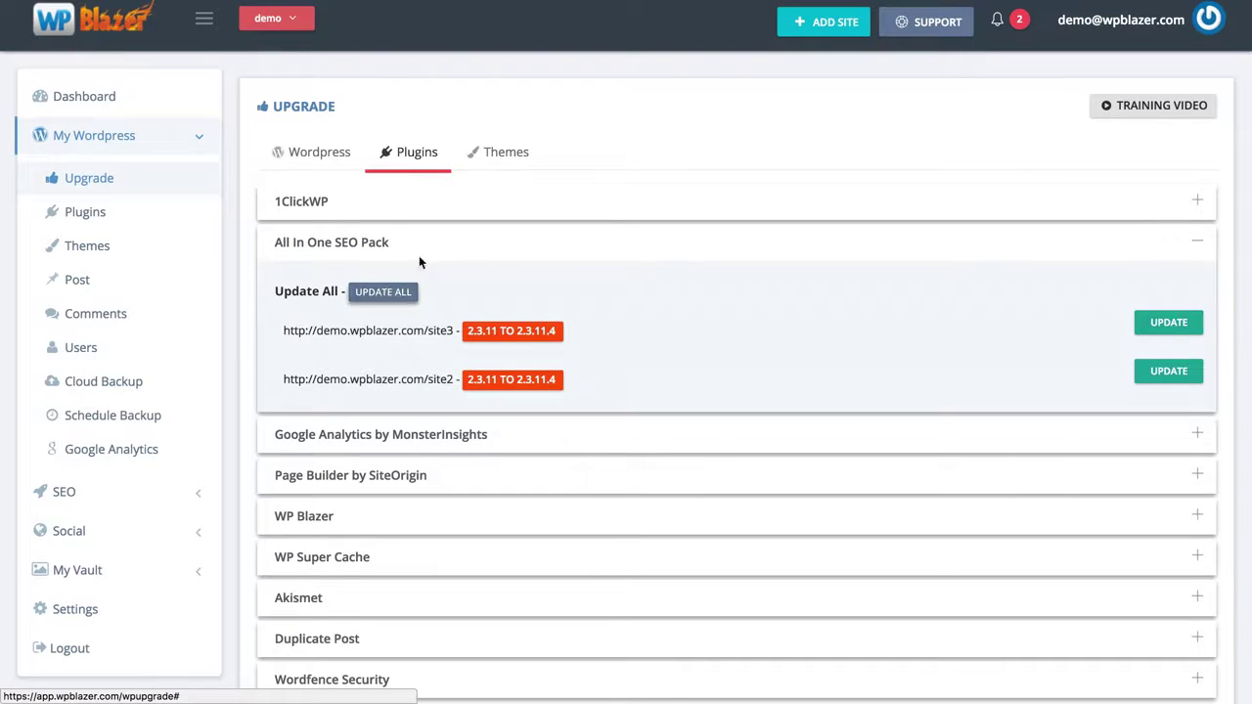
pyautogui.click(461, 245)
pyautogui.click(526, 210)
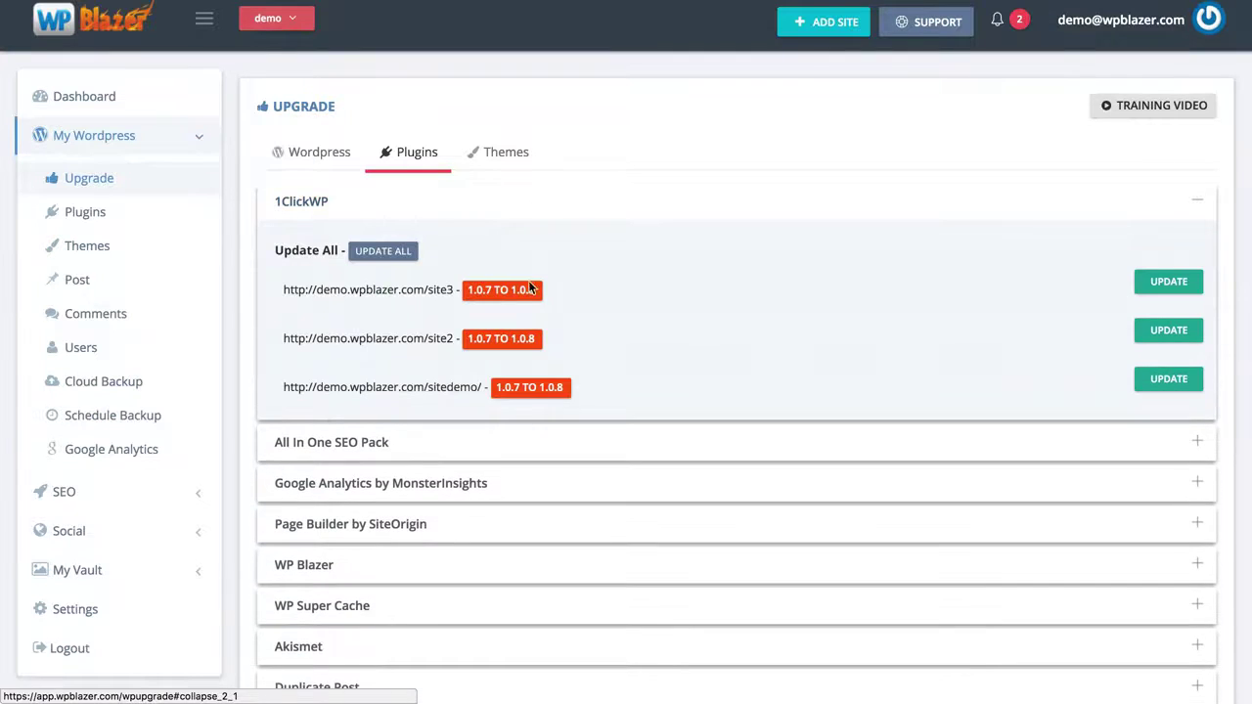
pyautogui.click(380, 253)
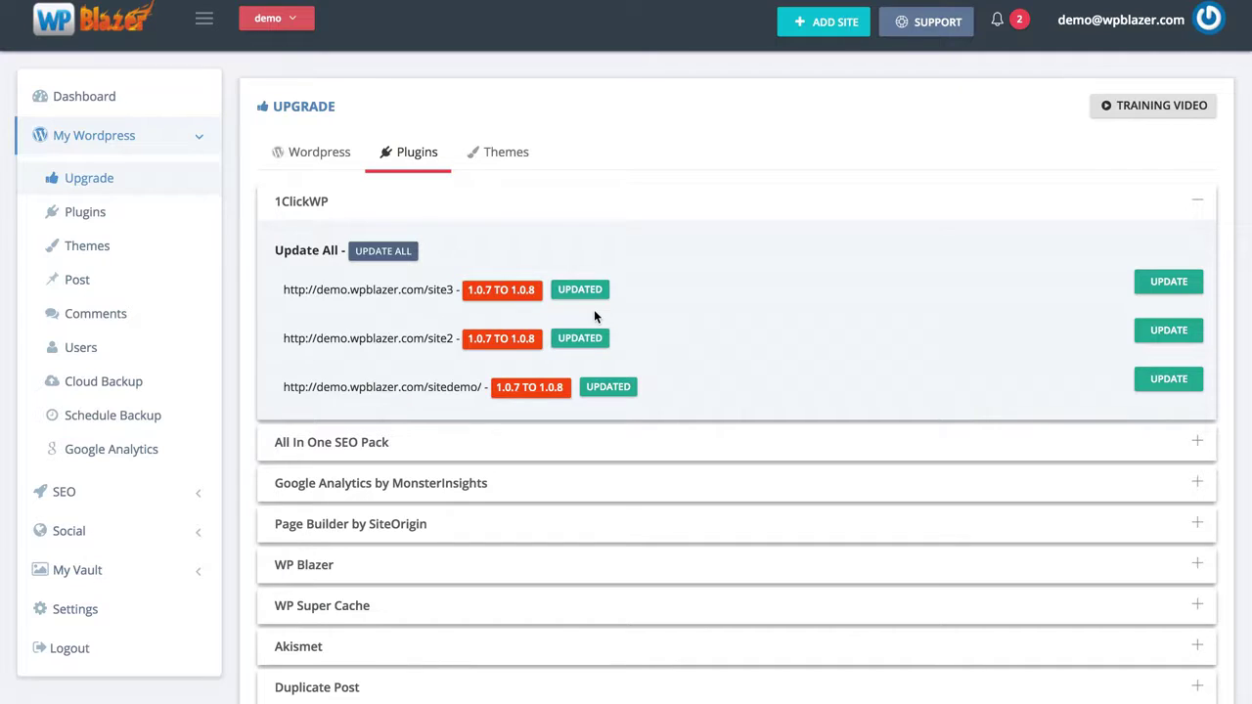
pyautogui.click(489, 212)
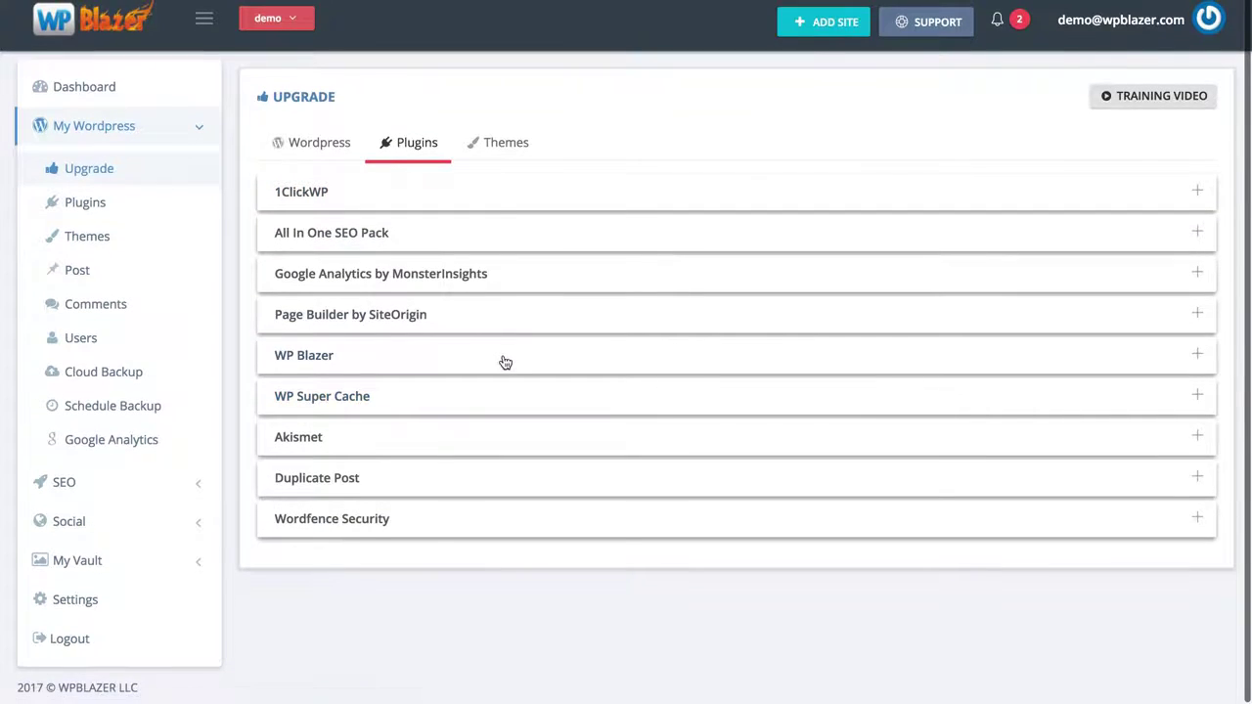
# - Check the Demo group's theme upgrades, expanding and collapsing the Appointment theme's site list
pyautogui.click(501, 145)
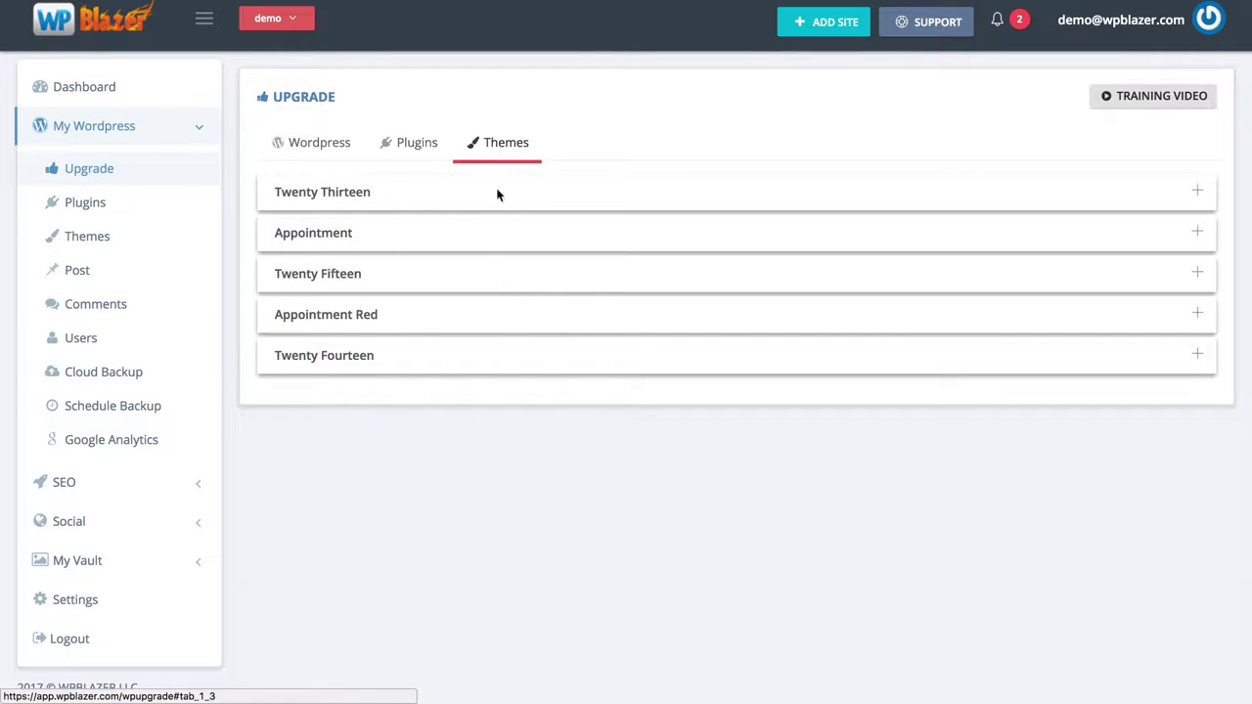
pyautogui.click(503, 239)
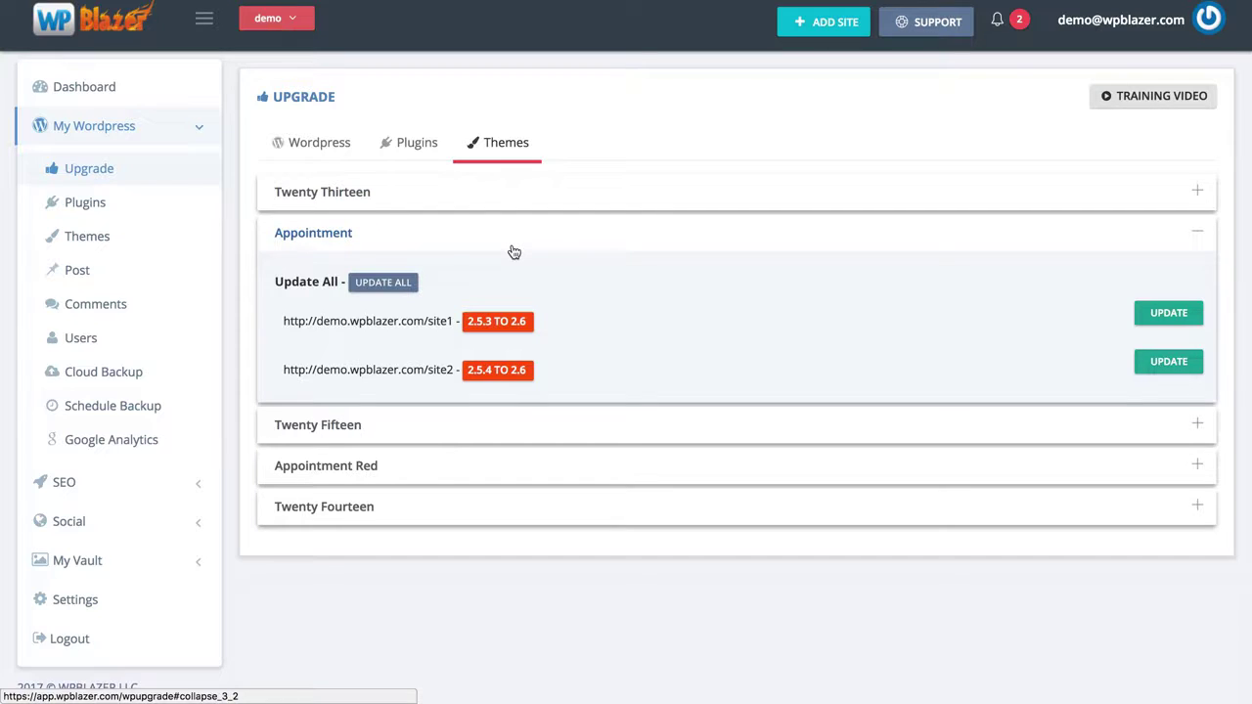
pyautogui.click(460, 246)
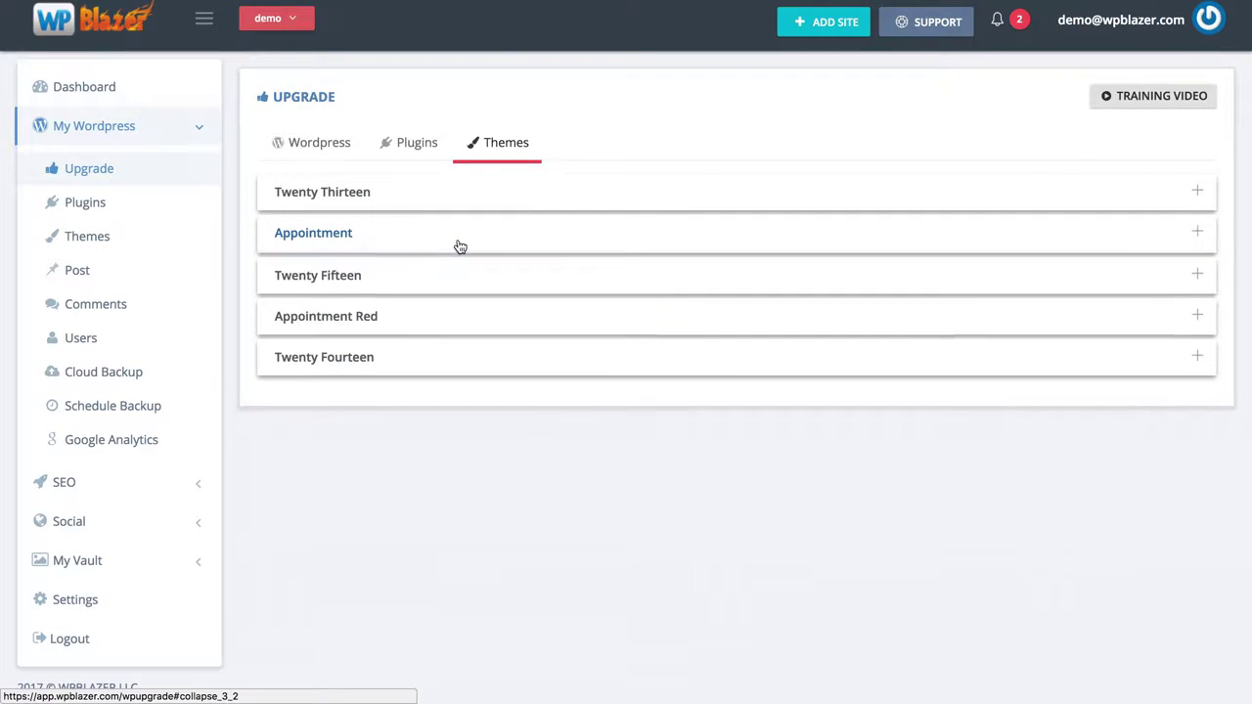
# - In the Demo group's plugin list, activate BackupBuddy on all sites where it is deactivated
pyautogui.click(86, 206)
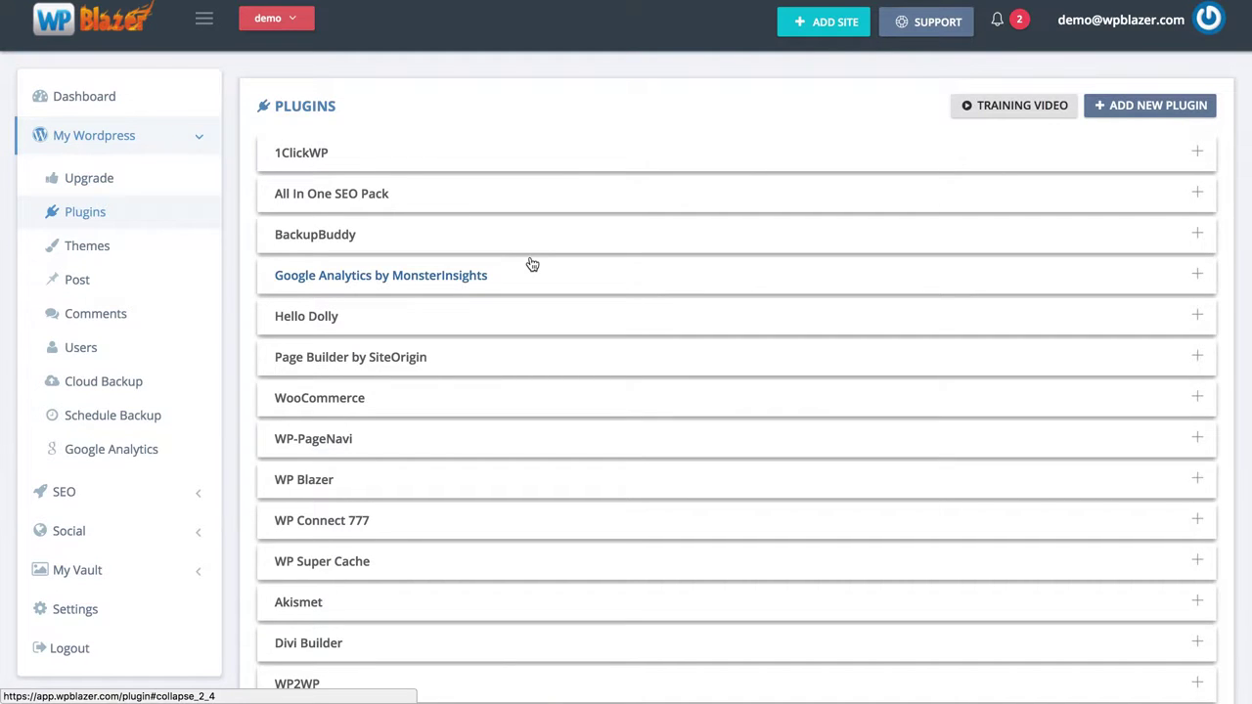
pyautogui.click(273, 21)
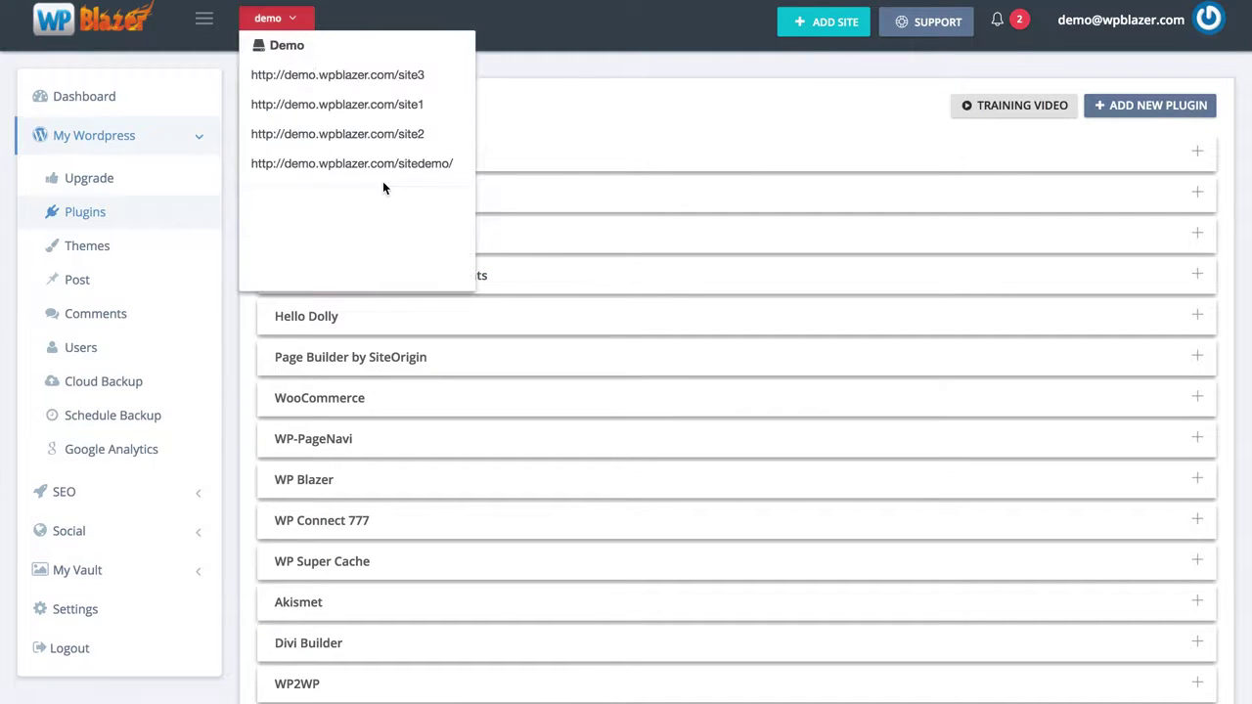
pyautogui.click(562, 111)
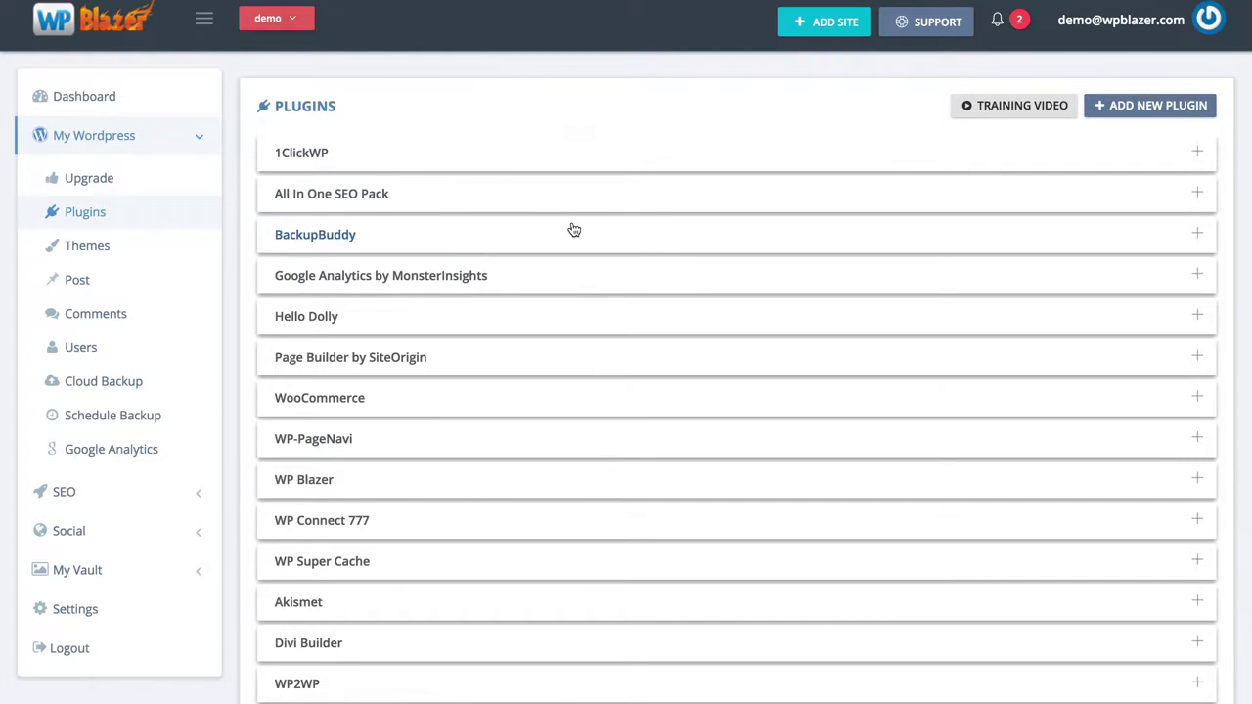
pyautogui.scroll(-1, 578, 295)
pyautogui.scroll(-2, 578, 294)
pyautogui.click(431, 172)
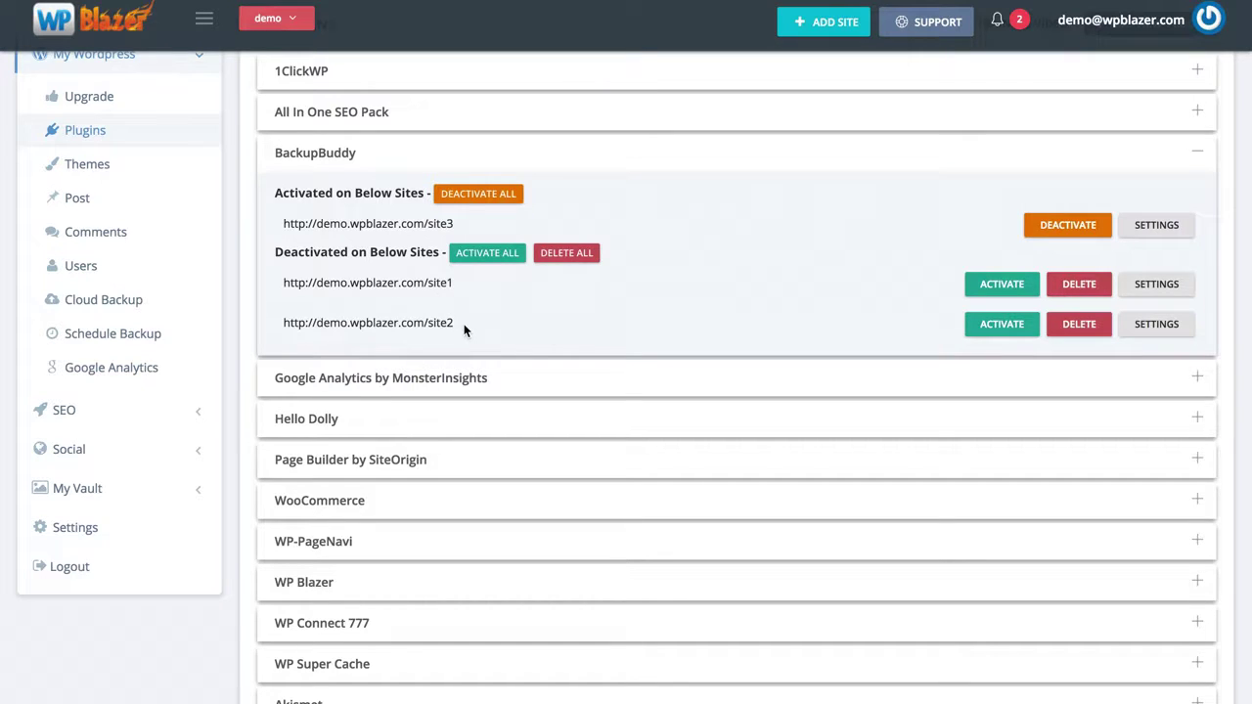
pyautogui.click(993, 328)
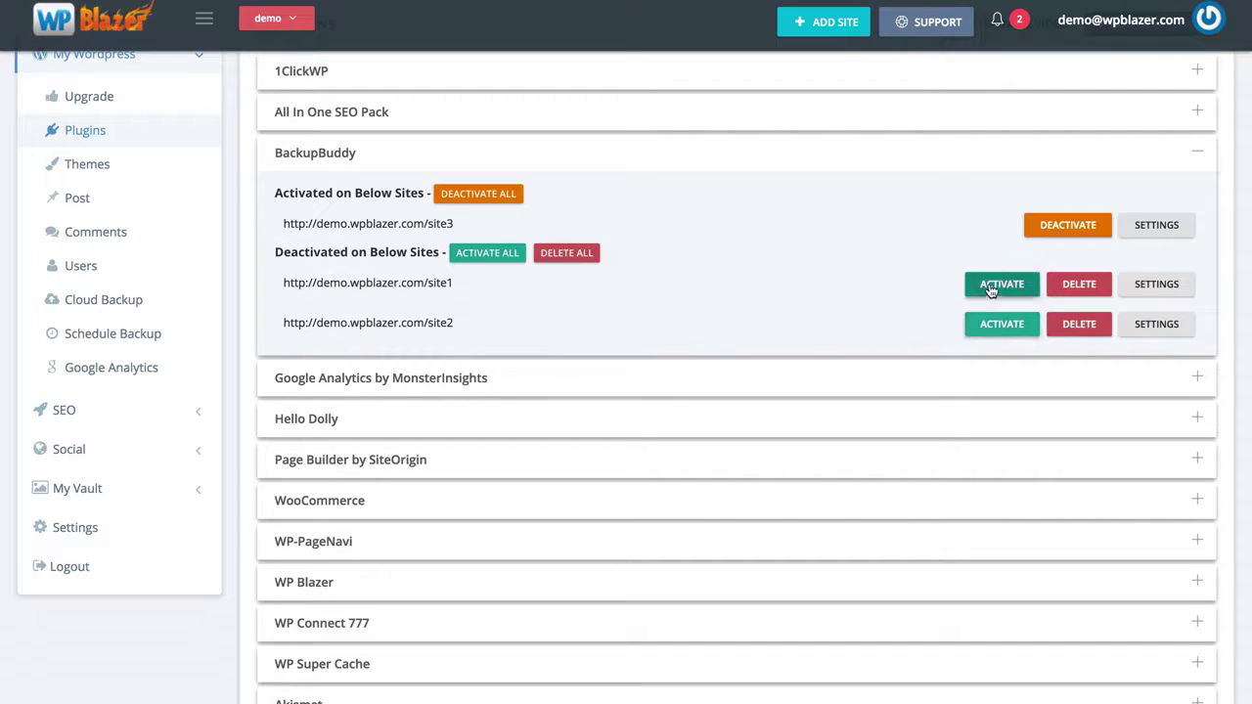
pyautogui.click(489, 260)
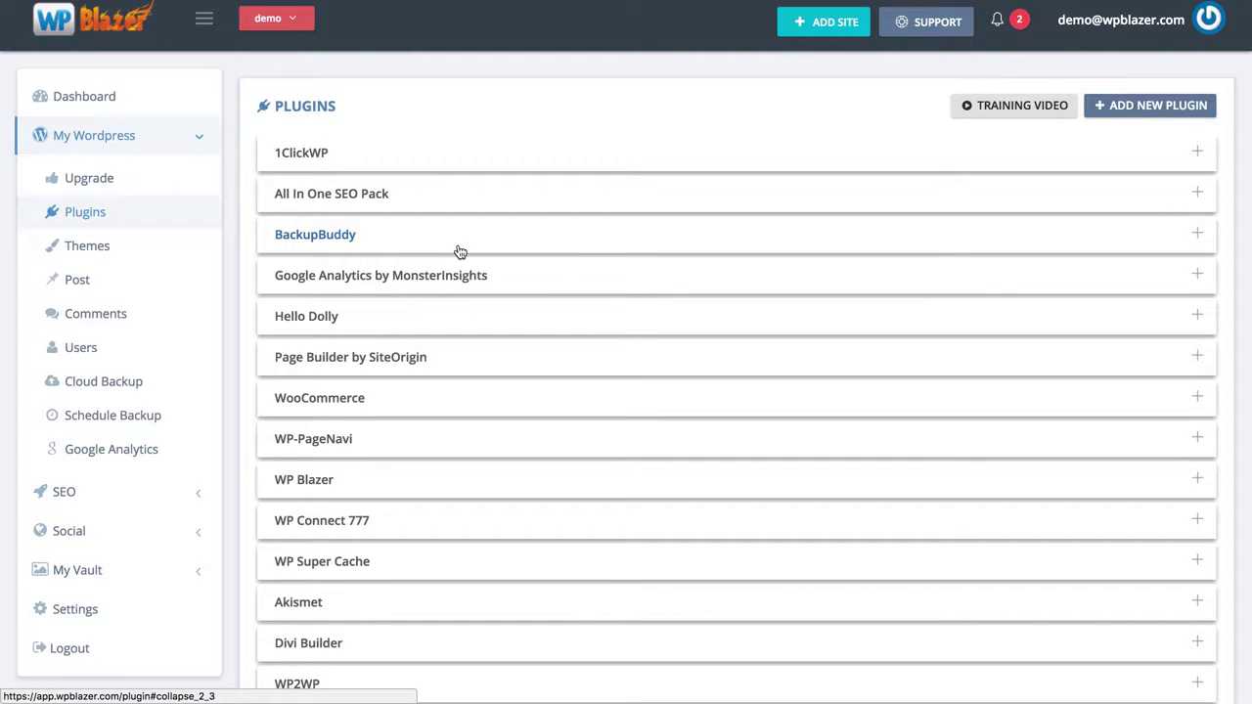
# - Start adding a new plugin to the Demo group and choose Contact Form 7 from the WordPress repository for installation
pyautogui.click(1127, 108)
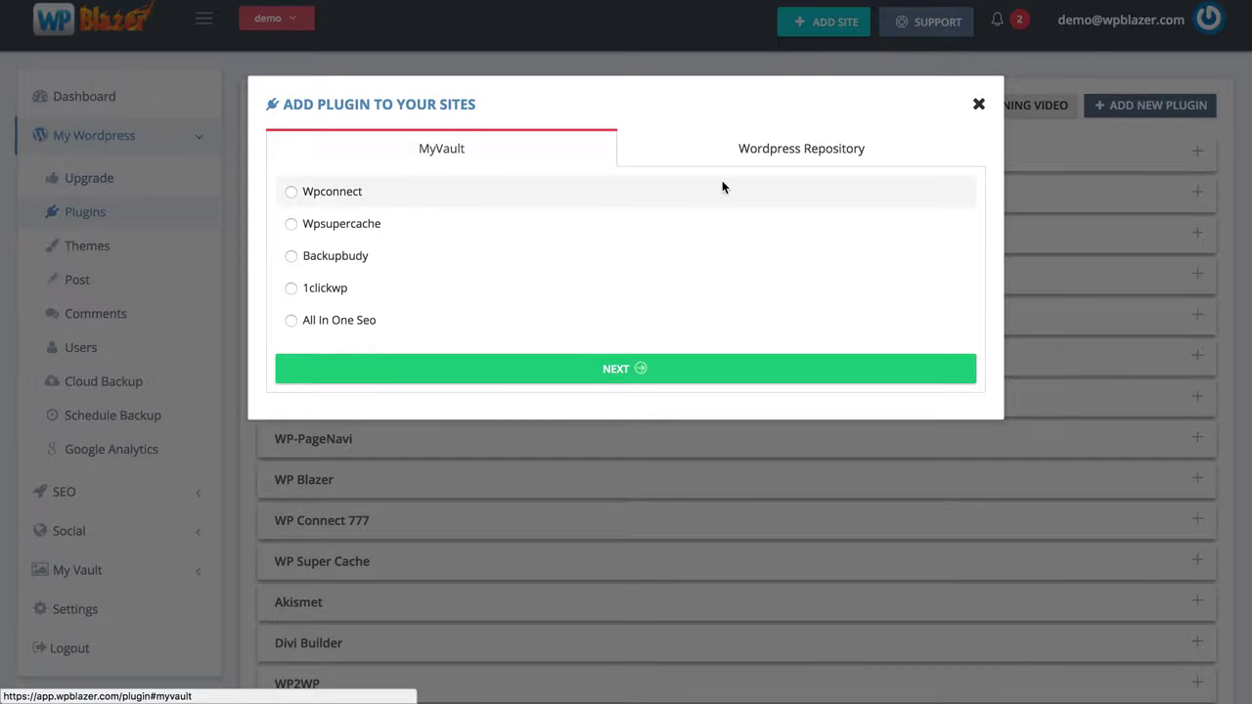
pyautogui.click(792, 156)
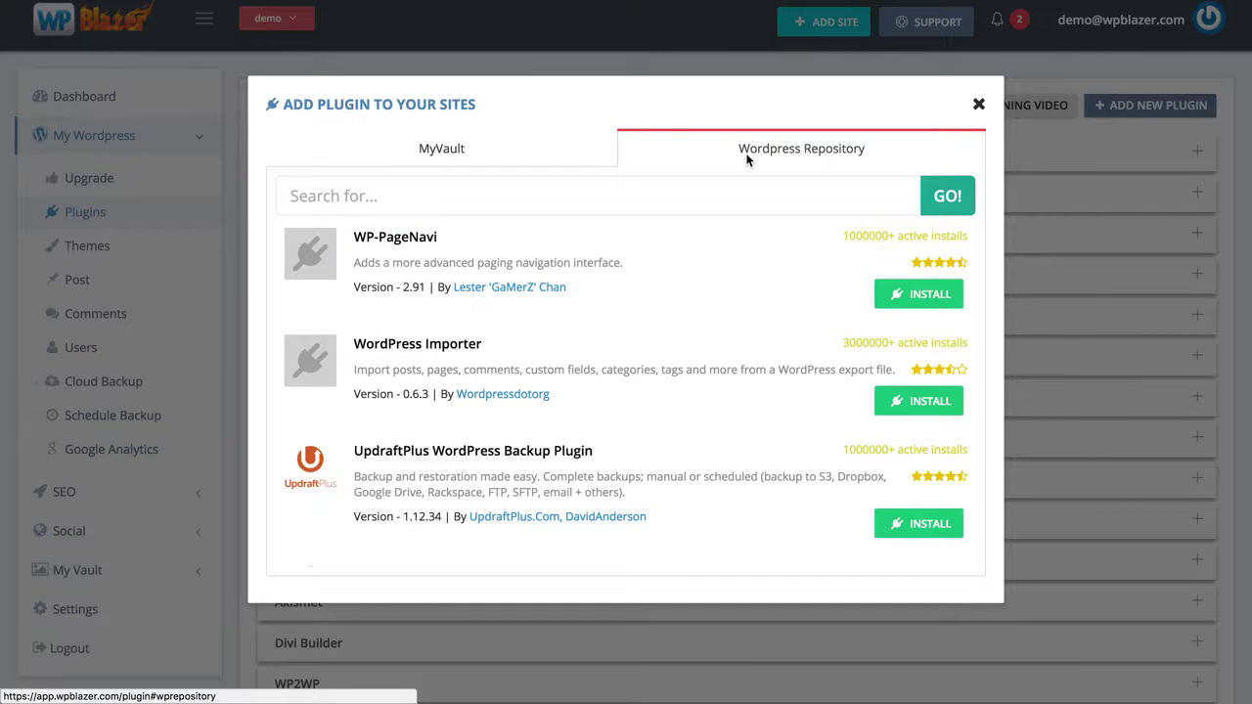
pyautogui.scroll(-10, 649, 389)
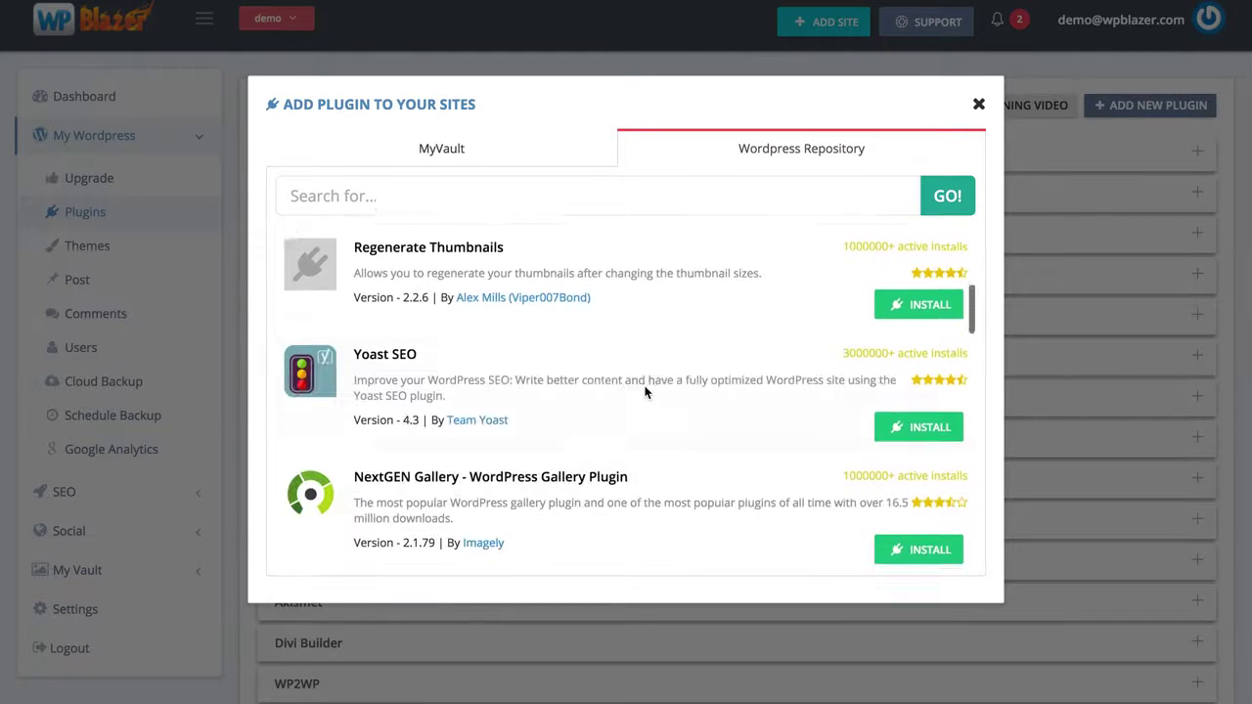
pyautogui.scroll(-5, 659, 442)
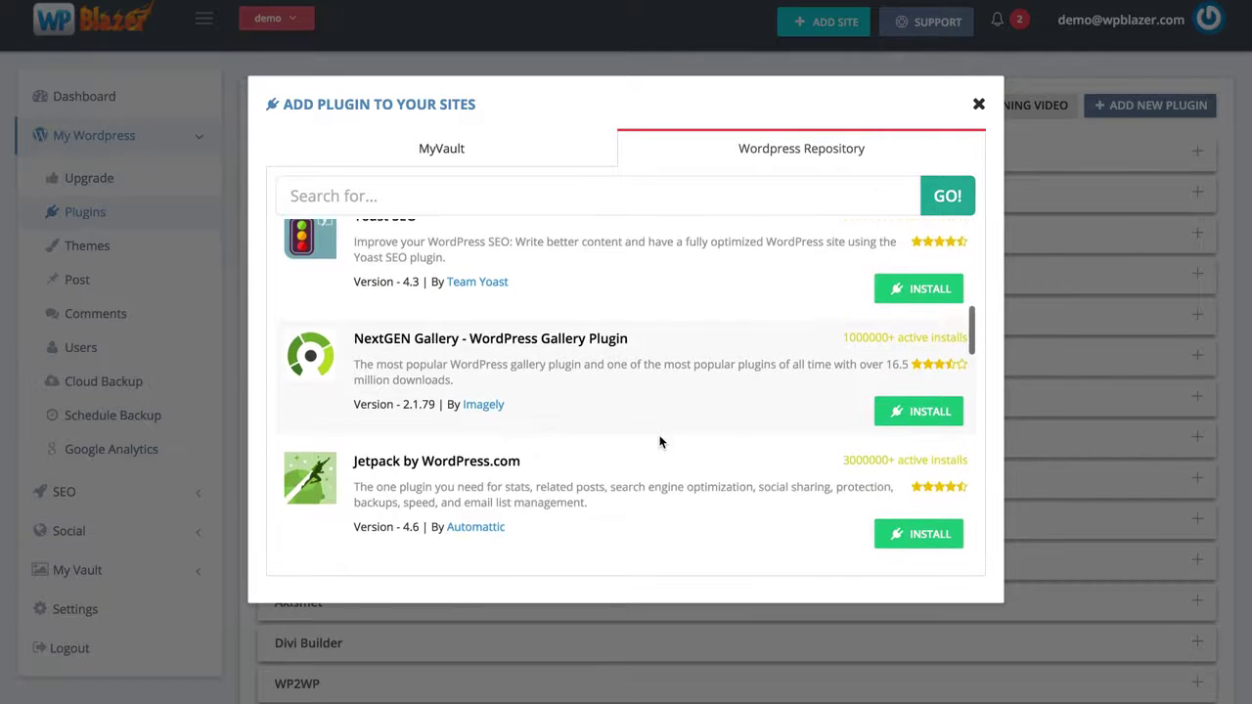
pyautogui.scroll(-5, 641, 472)
pyautogui.scroll(4, 642, 472)
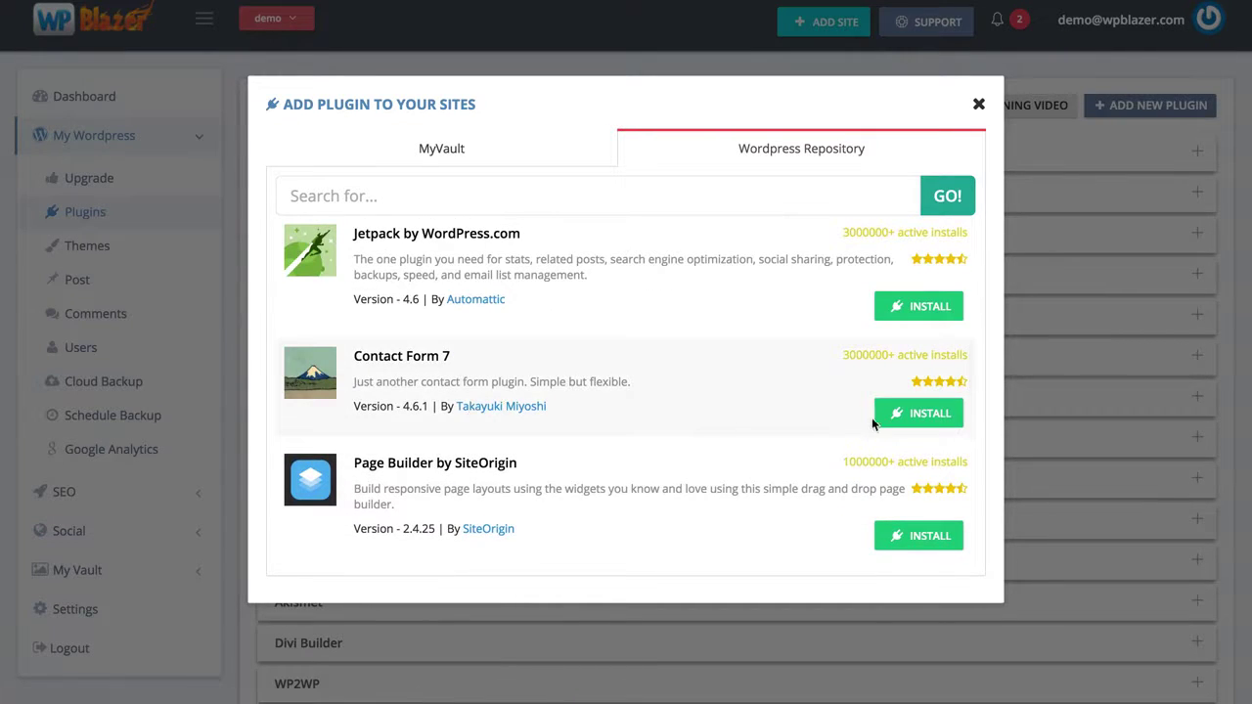
pyautogui.click(927, 415)
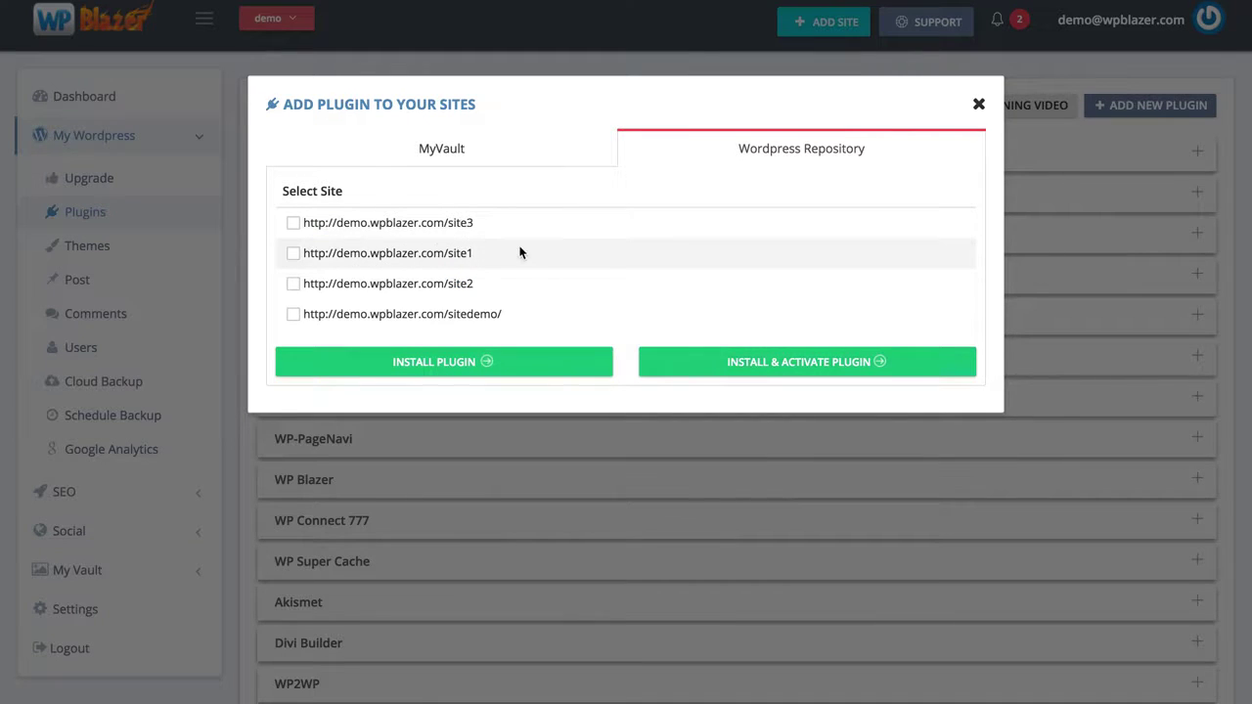
# - Install Contact Form 7 without activating it on site3, site1, site2 and sitedemo
pyautogui.click(293, 223)
pyautogui.click(293, 253)
pyautogui.click(293, 283)
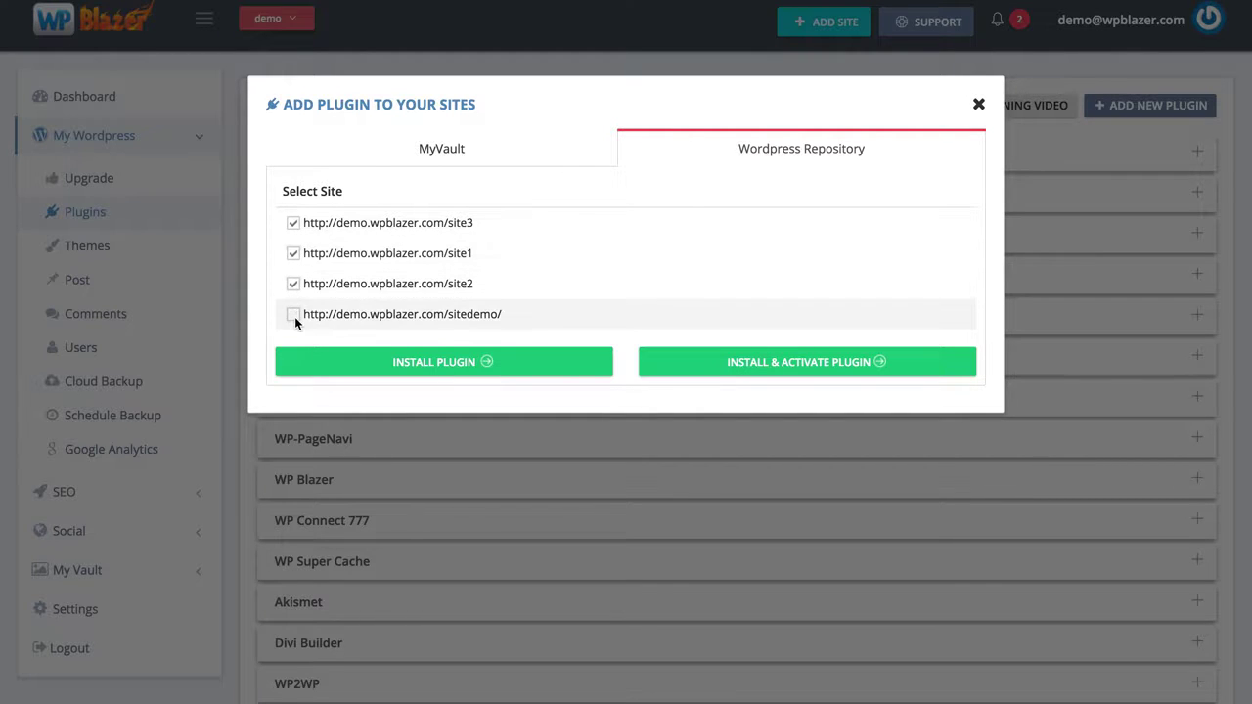
pyautogui.click(293, 313)
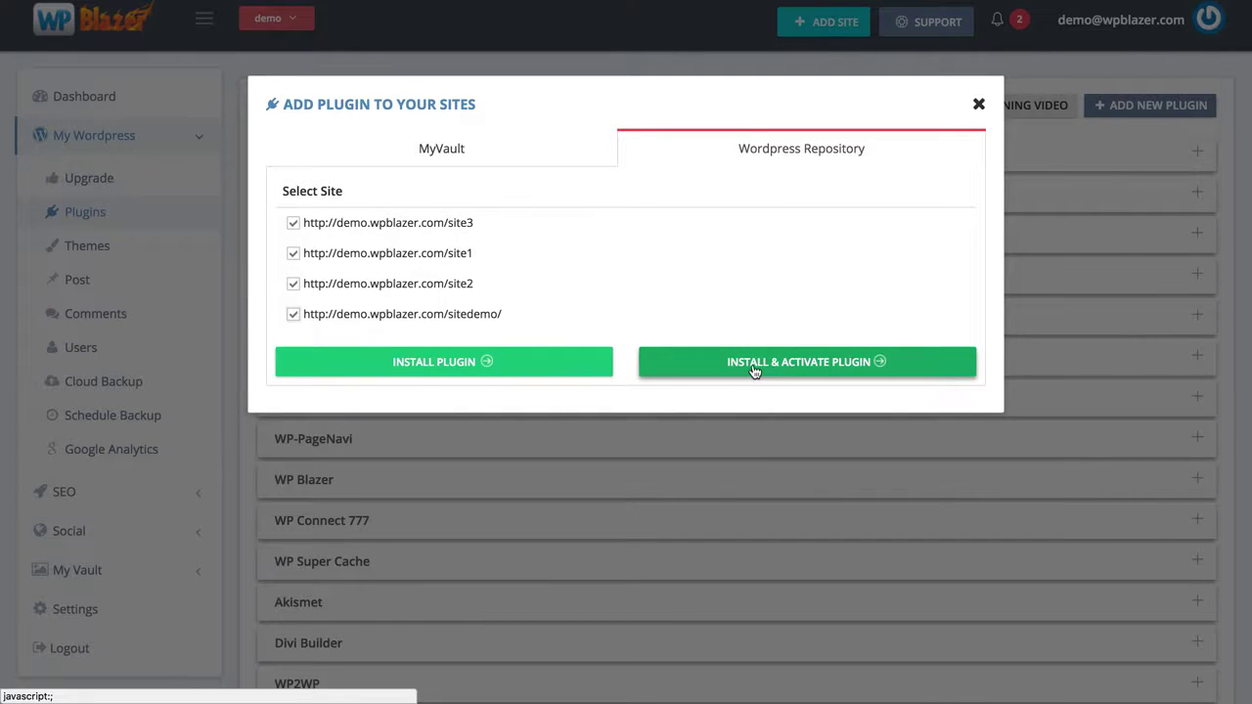
pyautogui.click(460, 366)
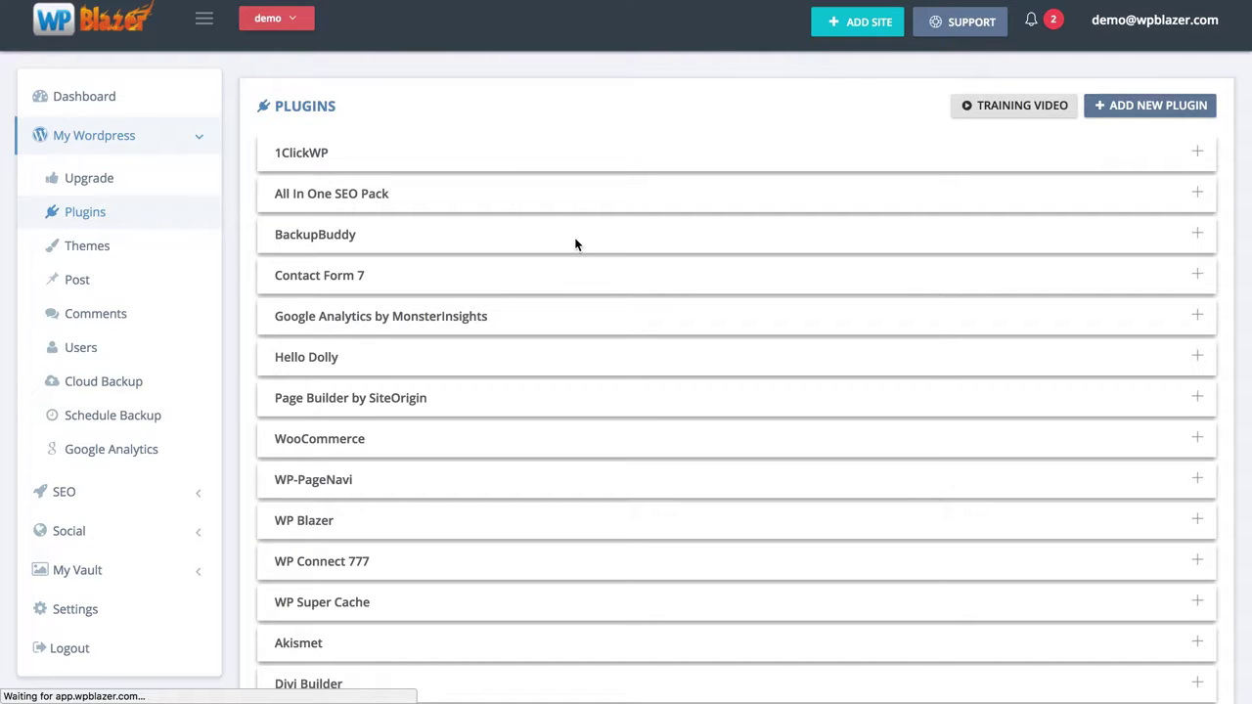
# - Check the sites and available actions listed for Contact Form 7, then collapse its entry
pyautogui.click(377, 281)
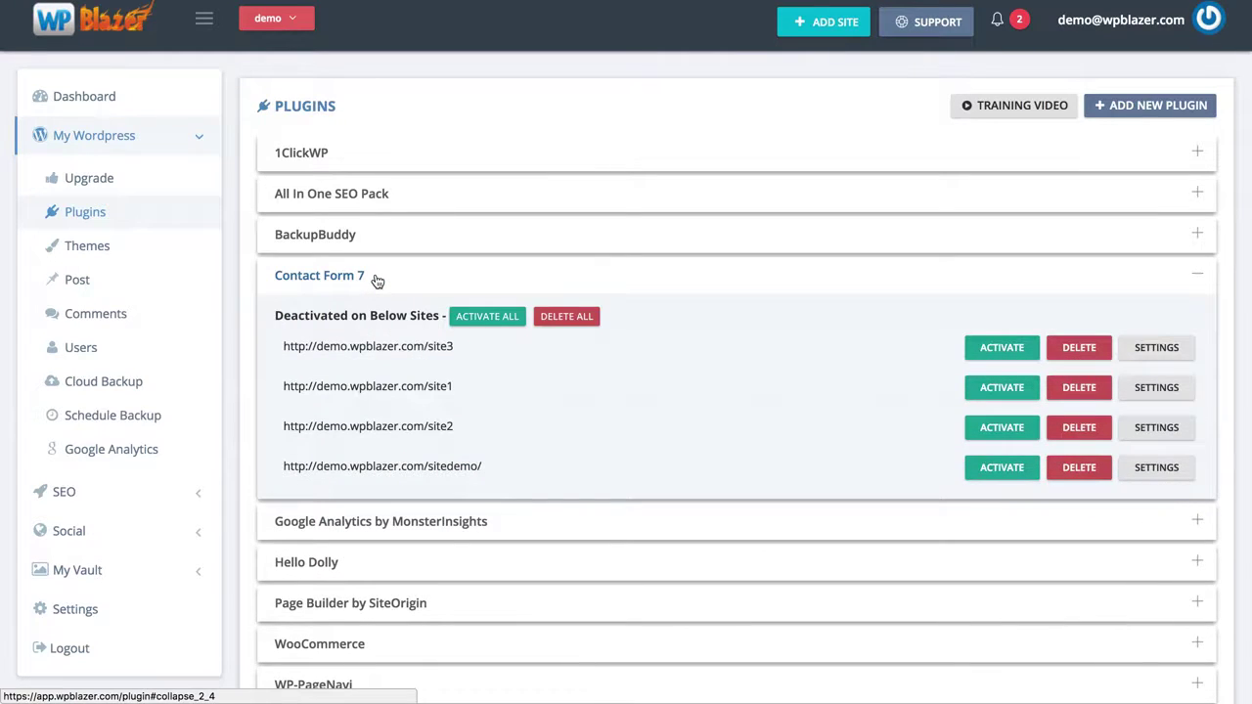
pyautogui.scroll(-1, 445, 425)
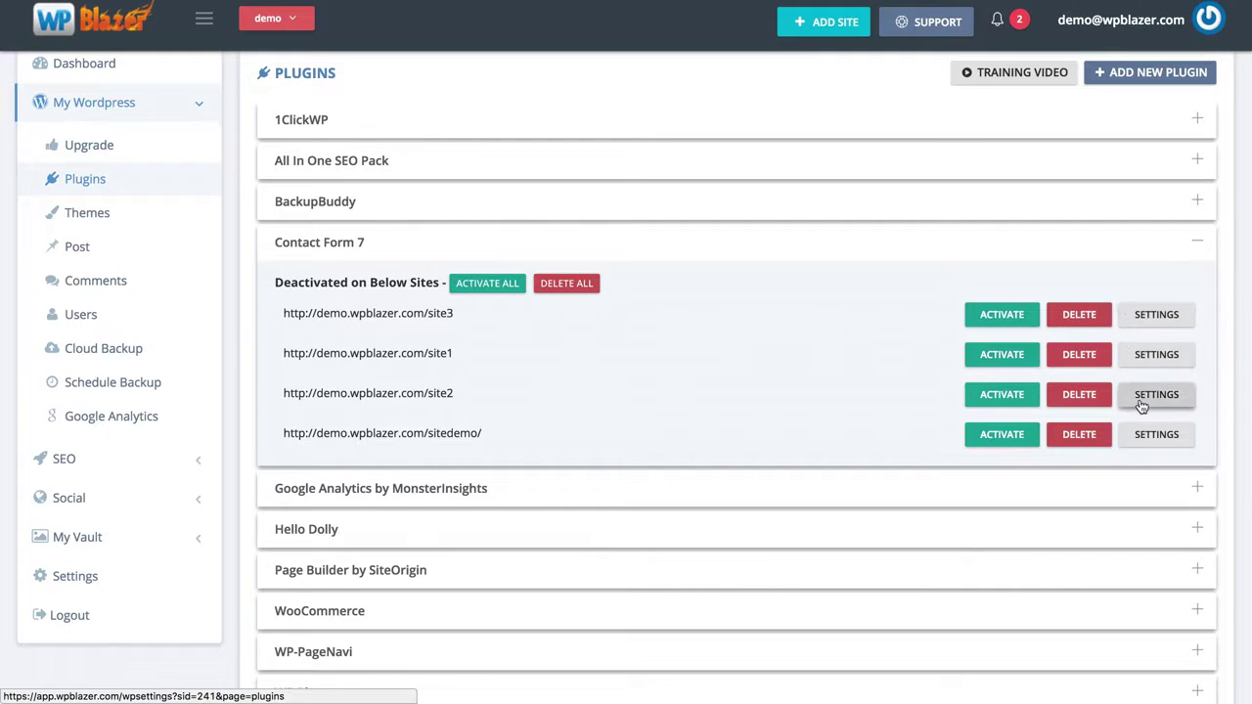
pyautogui.click(410, 246)
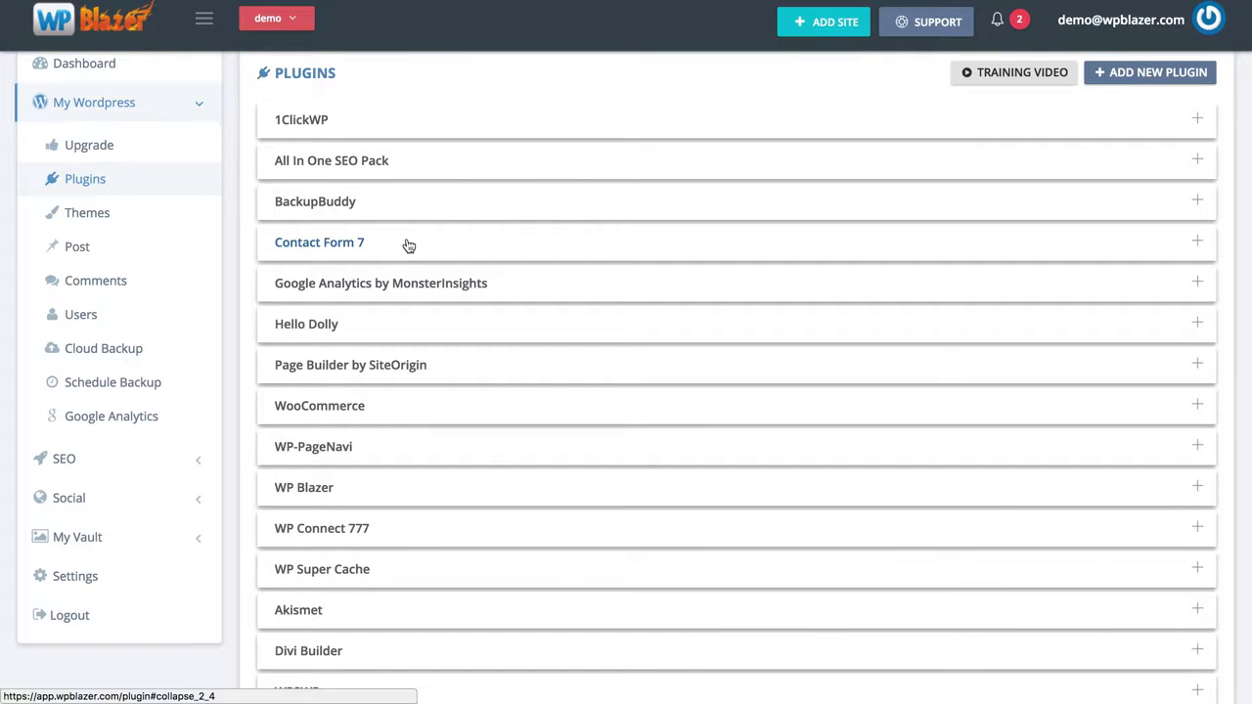
# - Switch from the Demo group to site2 and review its plugin list and its posts
pyautogui.click(291, 19)
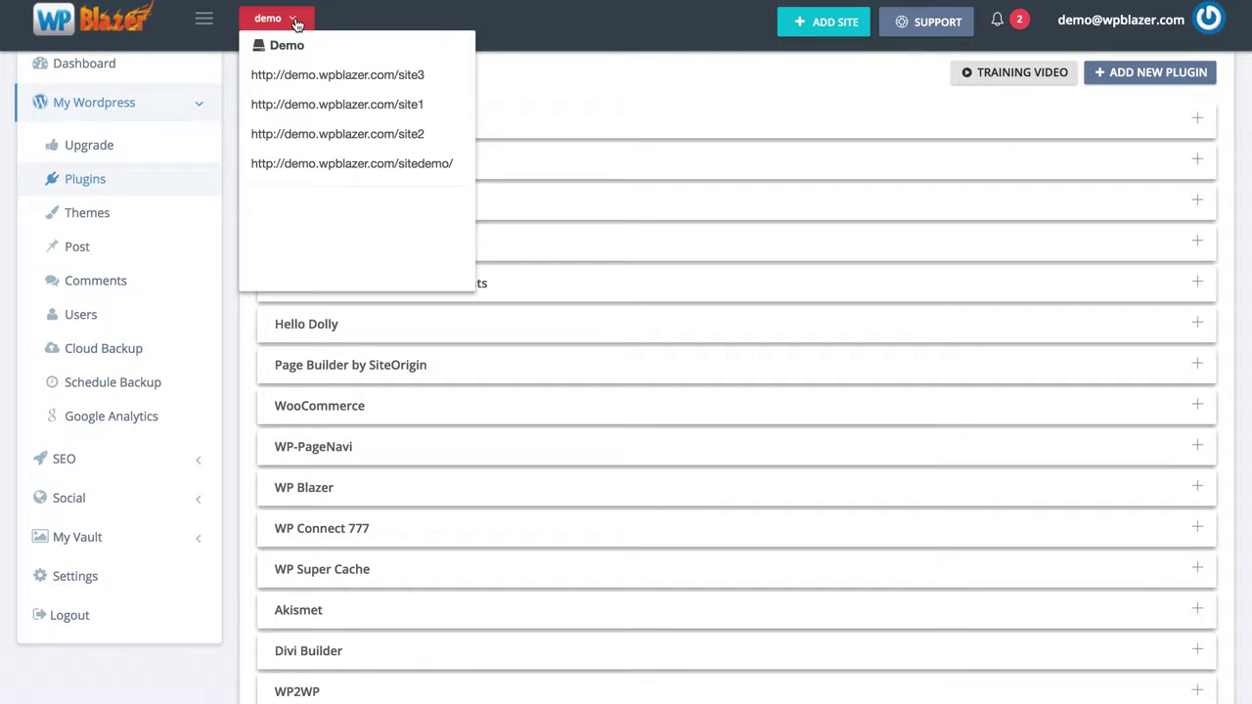
pyautogui.click(352, 134)
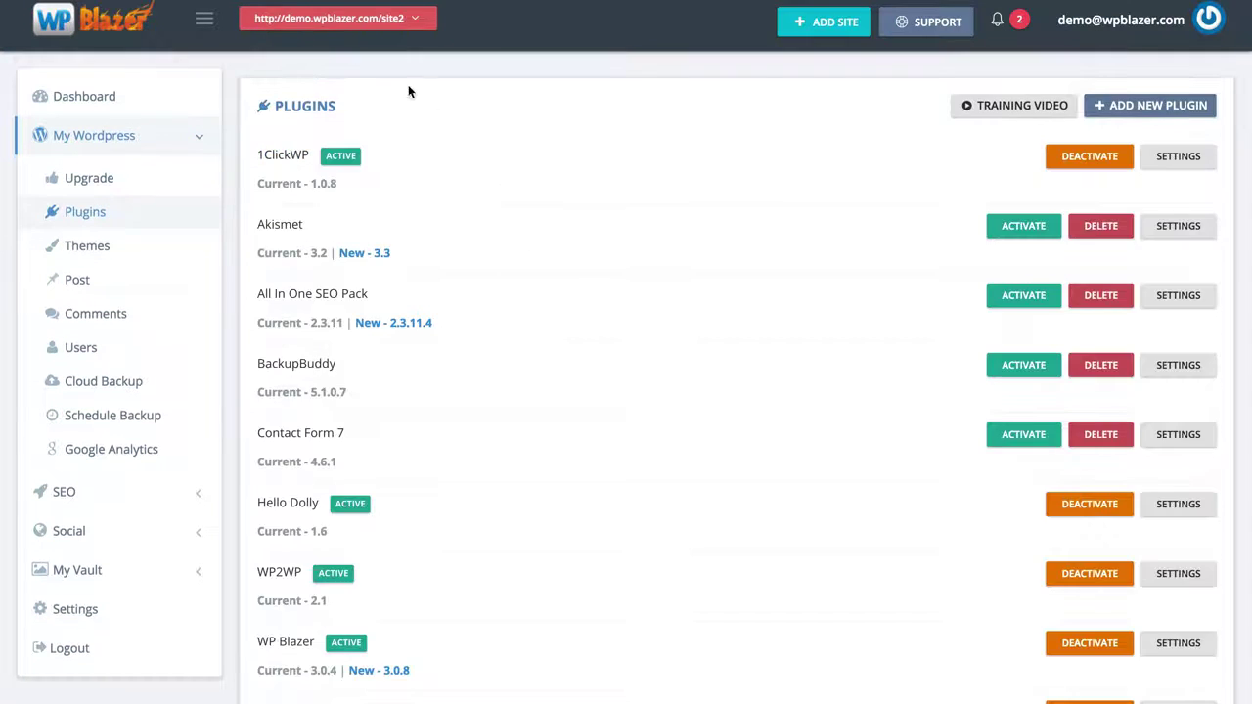
pyautogui.scroll(-2, 536, 405)
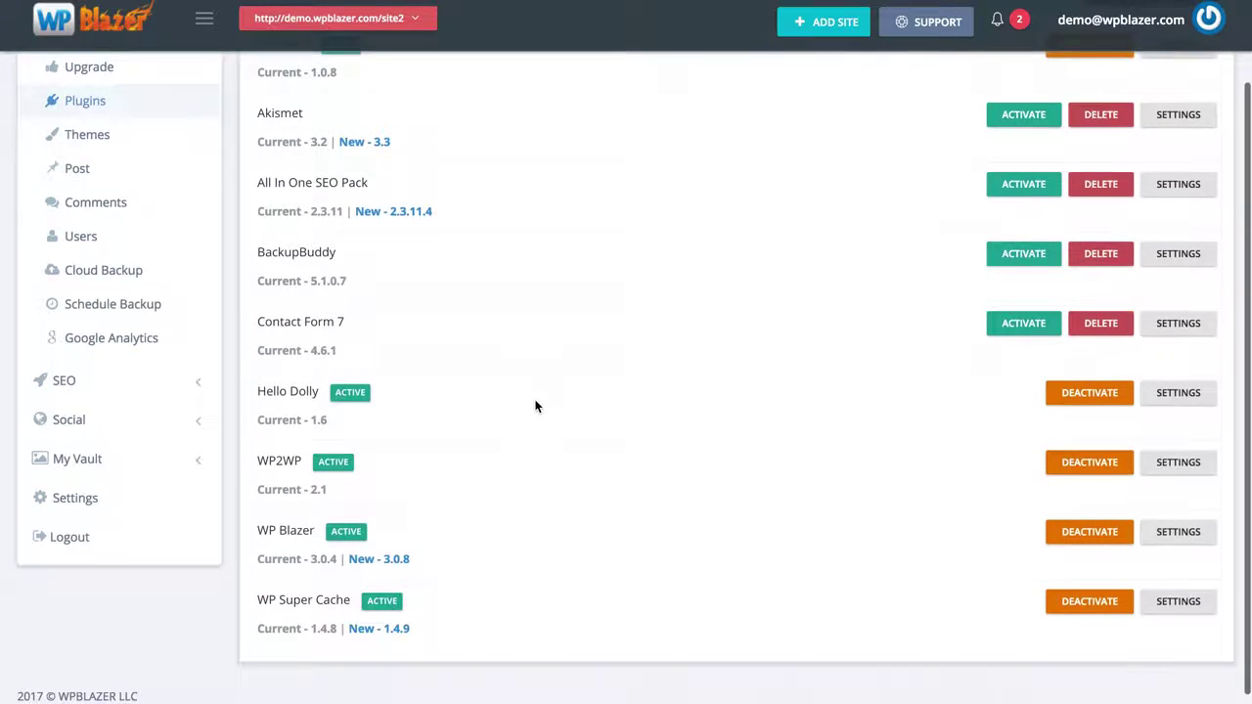
pyautogui.scroll(2, 536, 405)
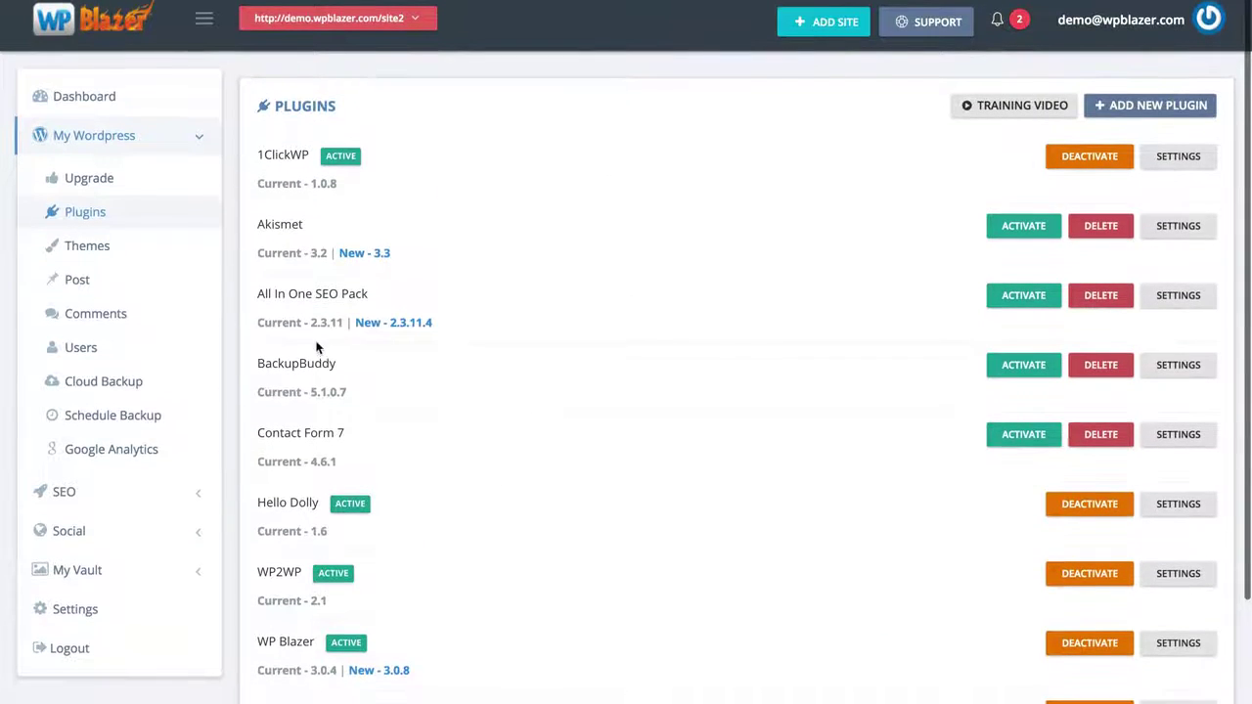
pyautogui.scroll(-2, 506, 414)
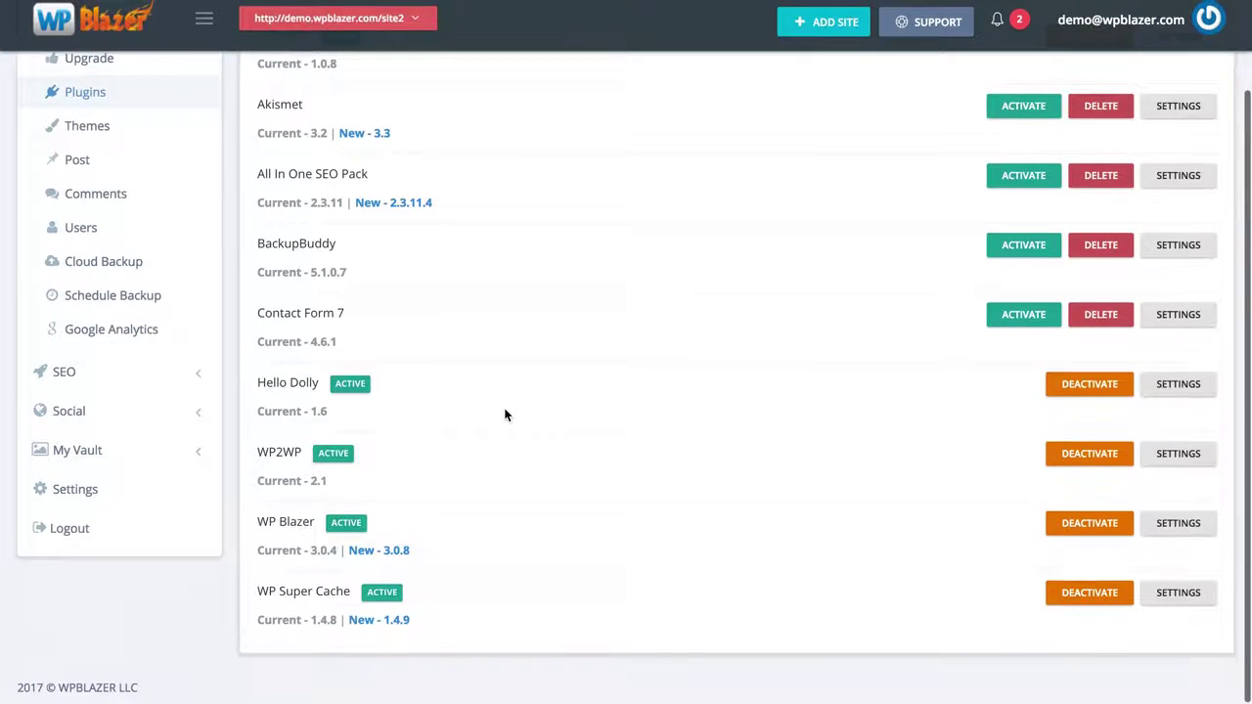
pyautogui.scroll(2, 758, 511)
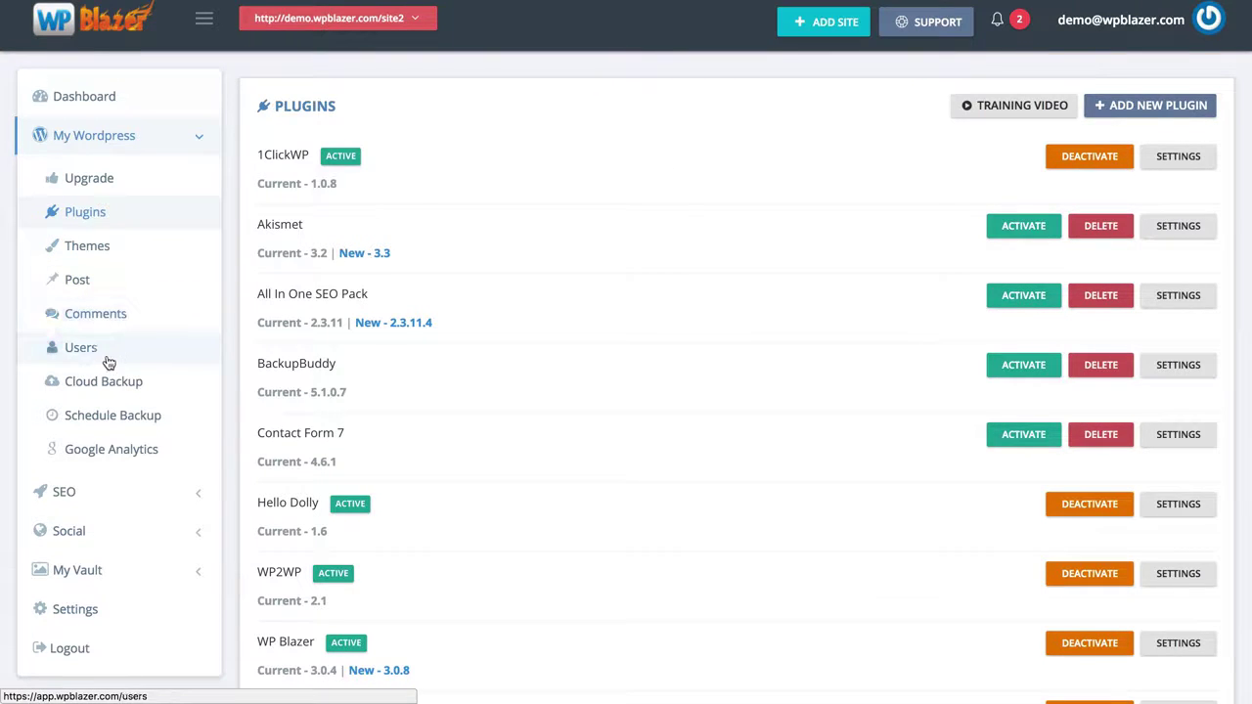
pyautogui.click(114, 284)
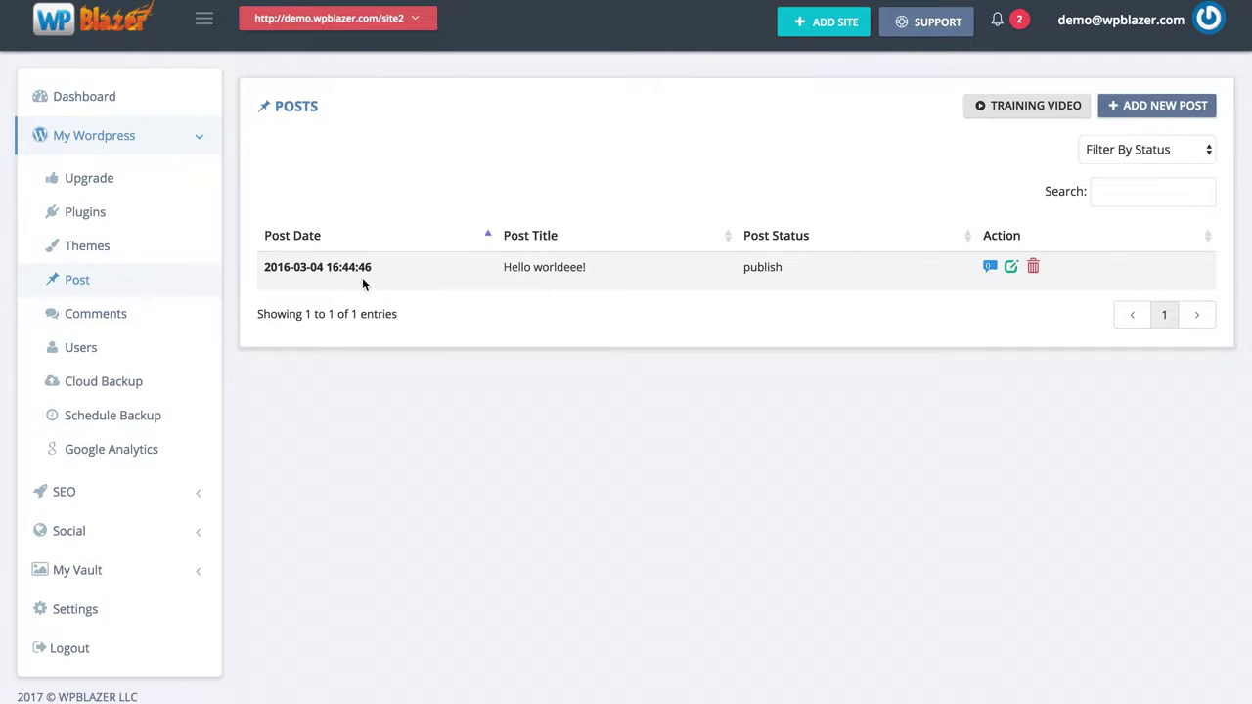
# - Open the cloud backup page and switch to the Demo group to review the backup options of all its sites
pyautogui.click(108, 400)
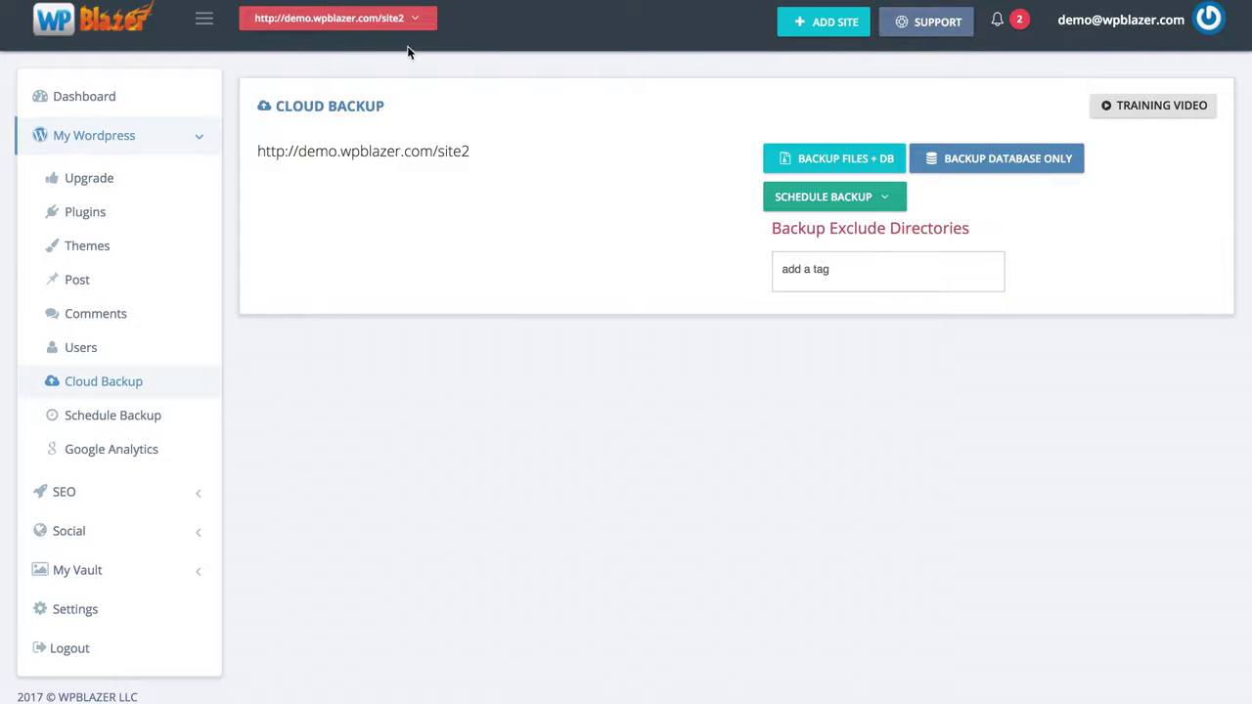
pyautogui.click(406, 20)
pyautogui.click(329, 48)
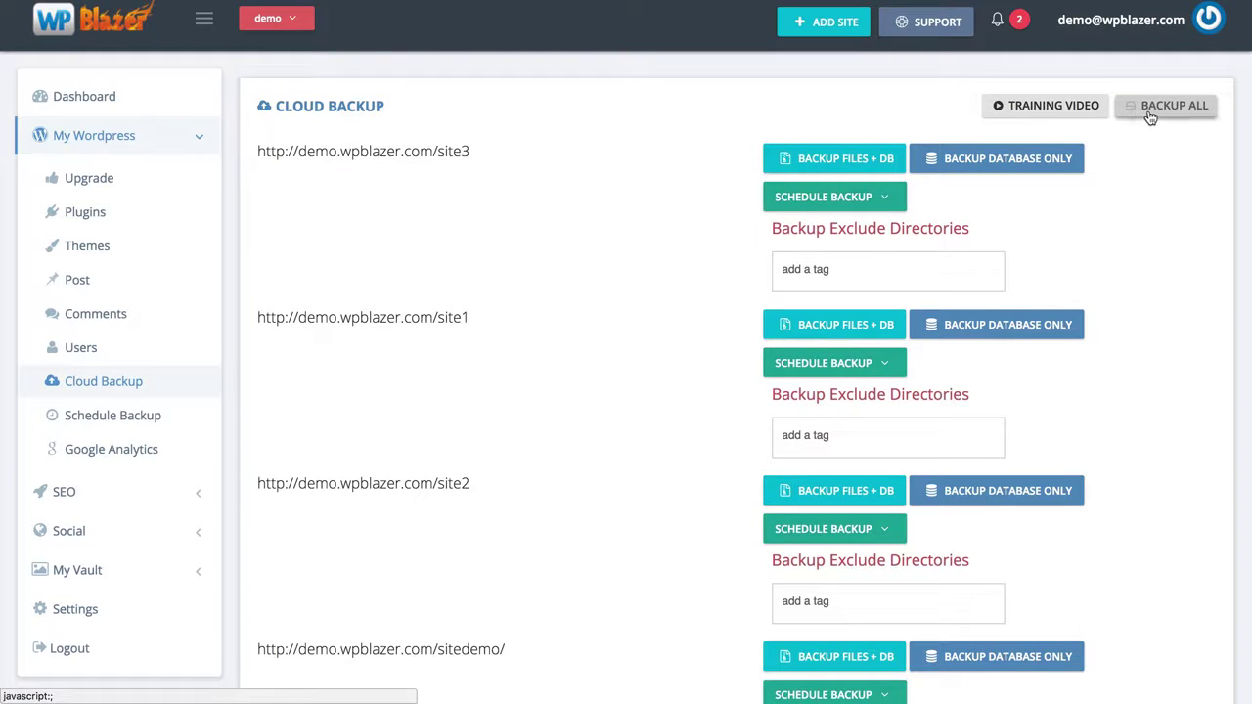
pyautogui.scroll(-3, 653, 330)
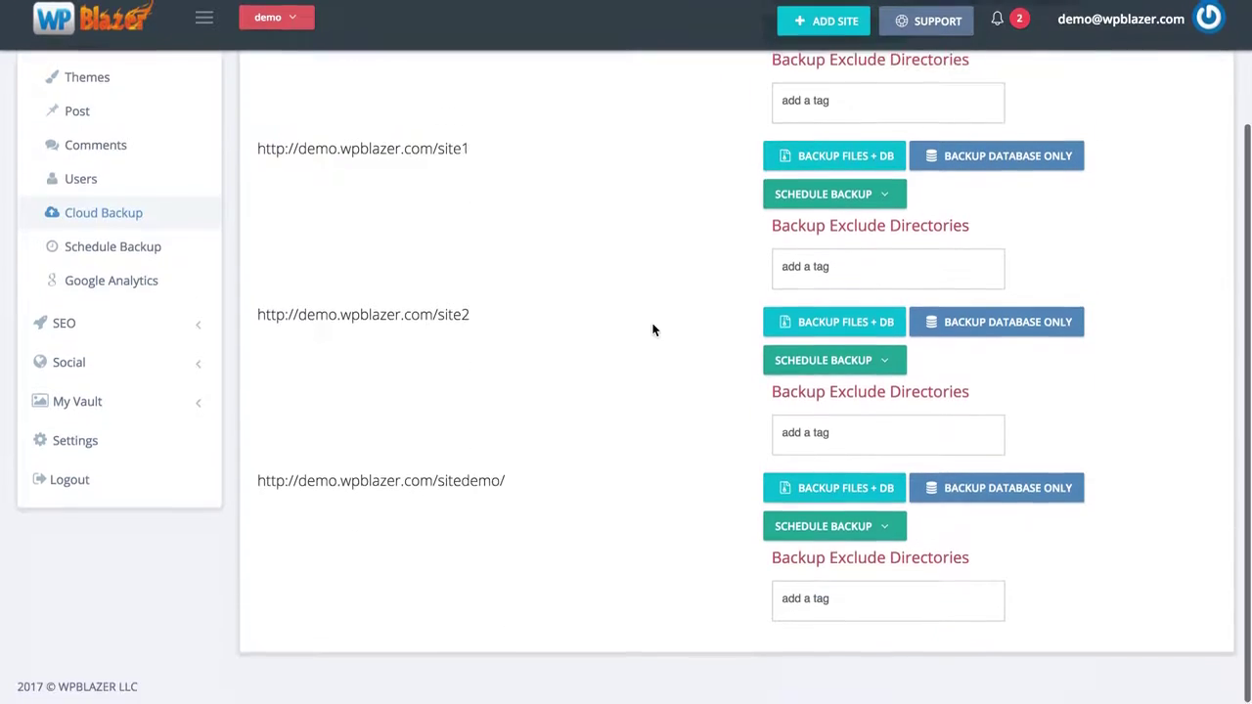
pyautogui.scroll(3, 653, 329)
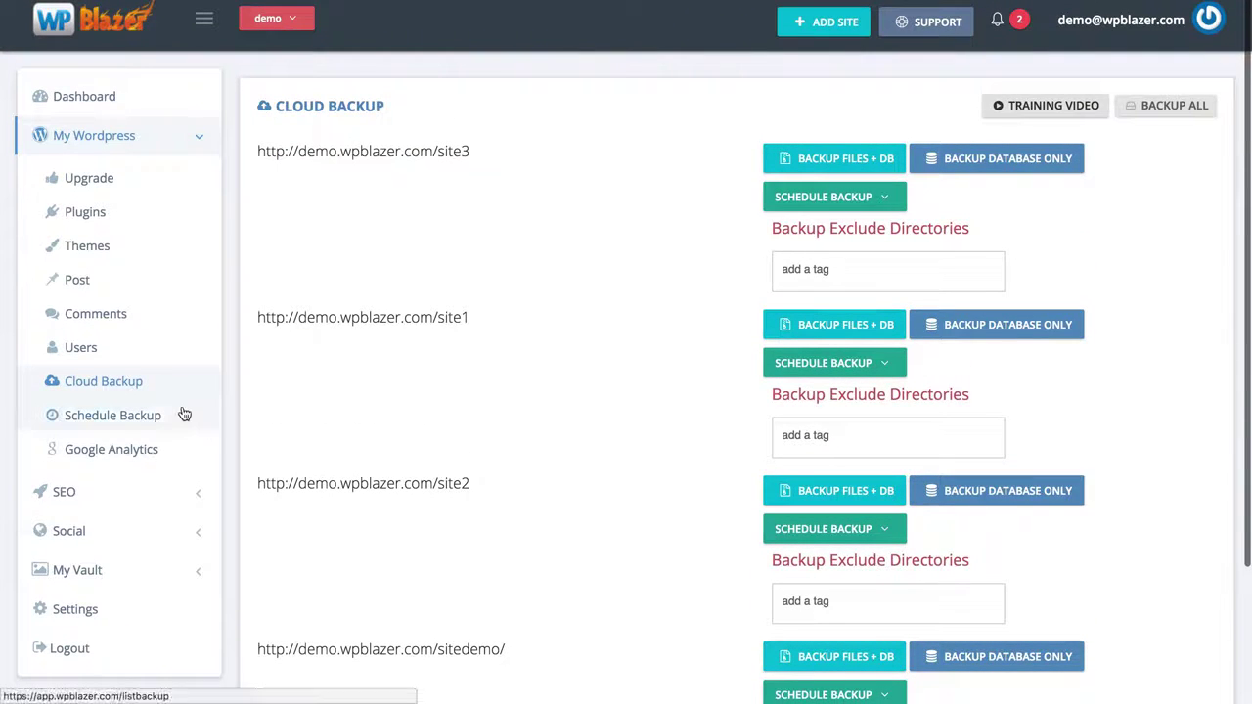
# - Open a new schedule form from the scheduled backups and examine its site and destination type choices
pyautogui.click(91, 421)
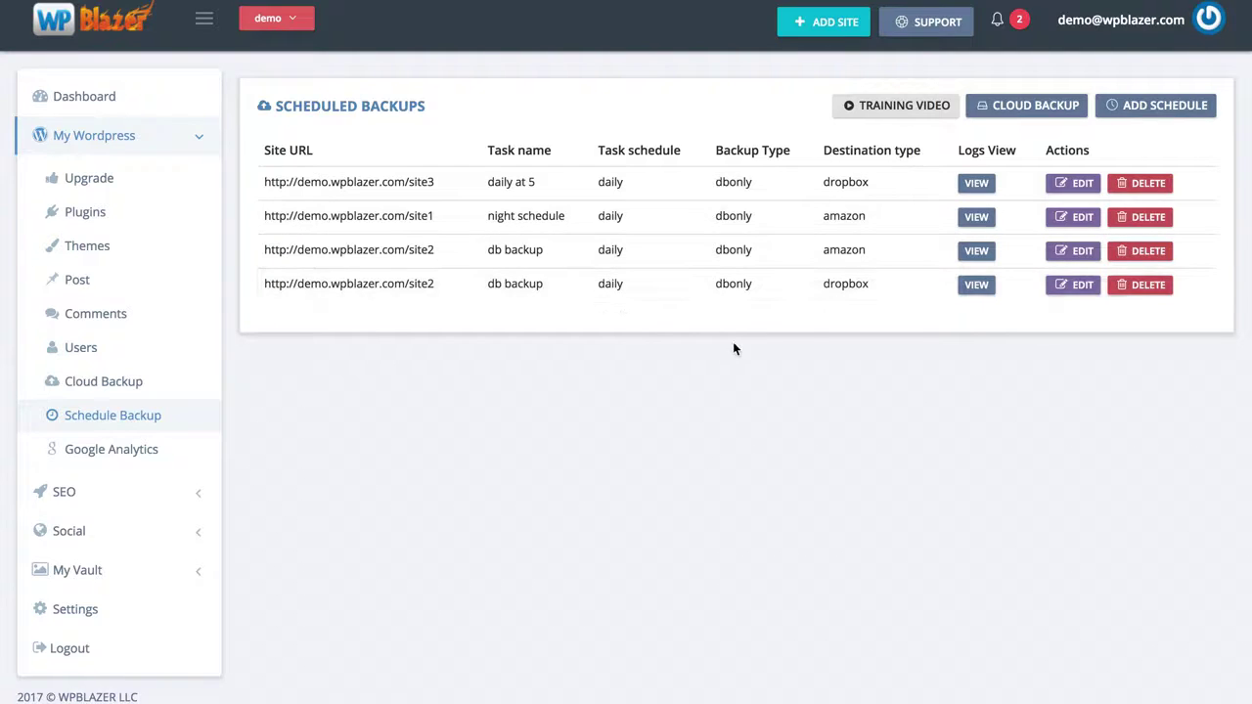
pyautogui.click(1133, 115)
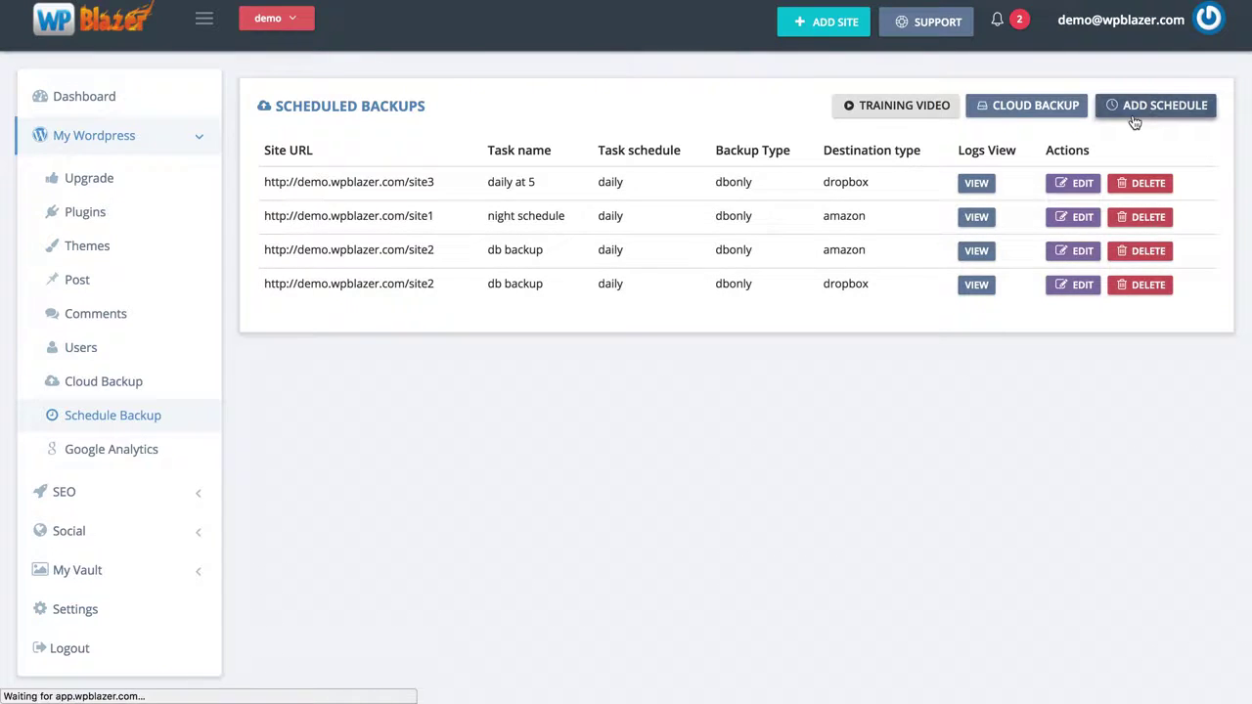
pyautogui.click(672, 227)
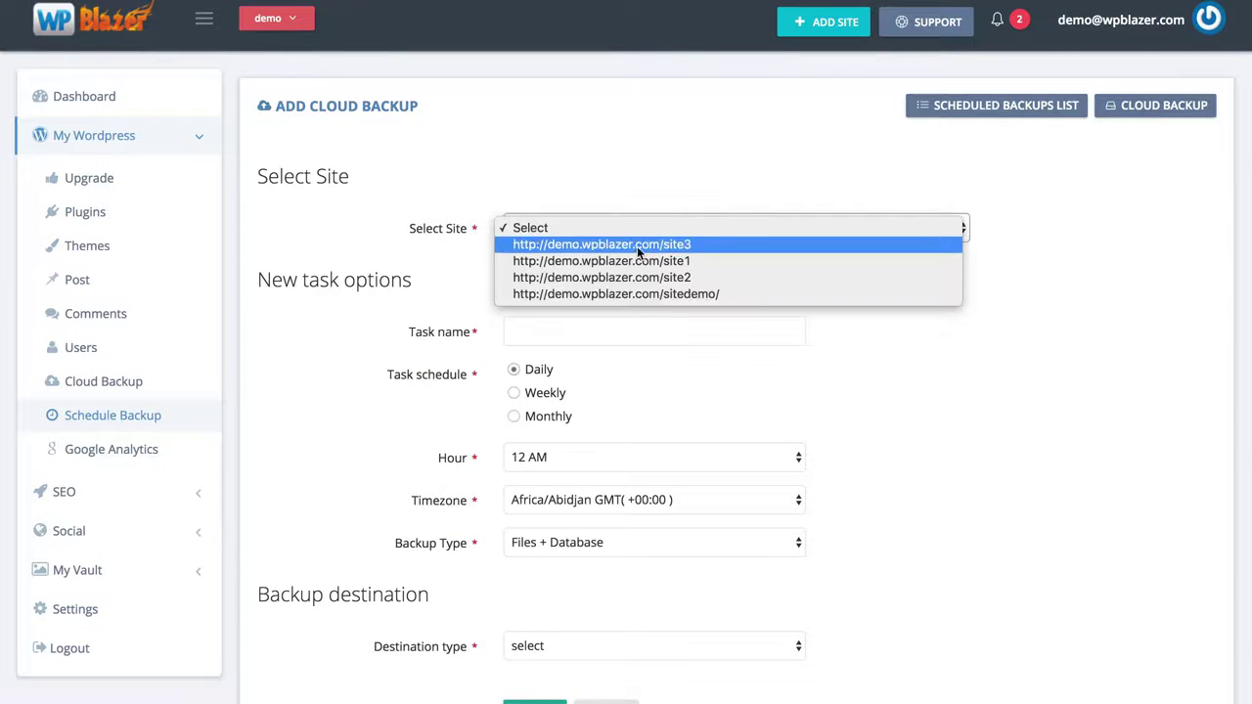
pyautogui.click(393, 237)
pyautogui.scroll(-2, 410, 307)
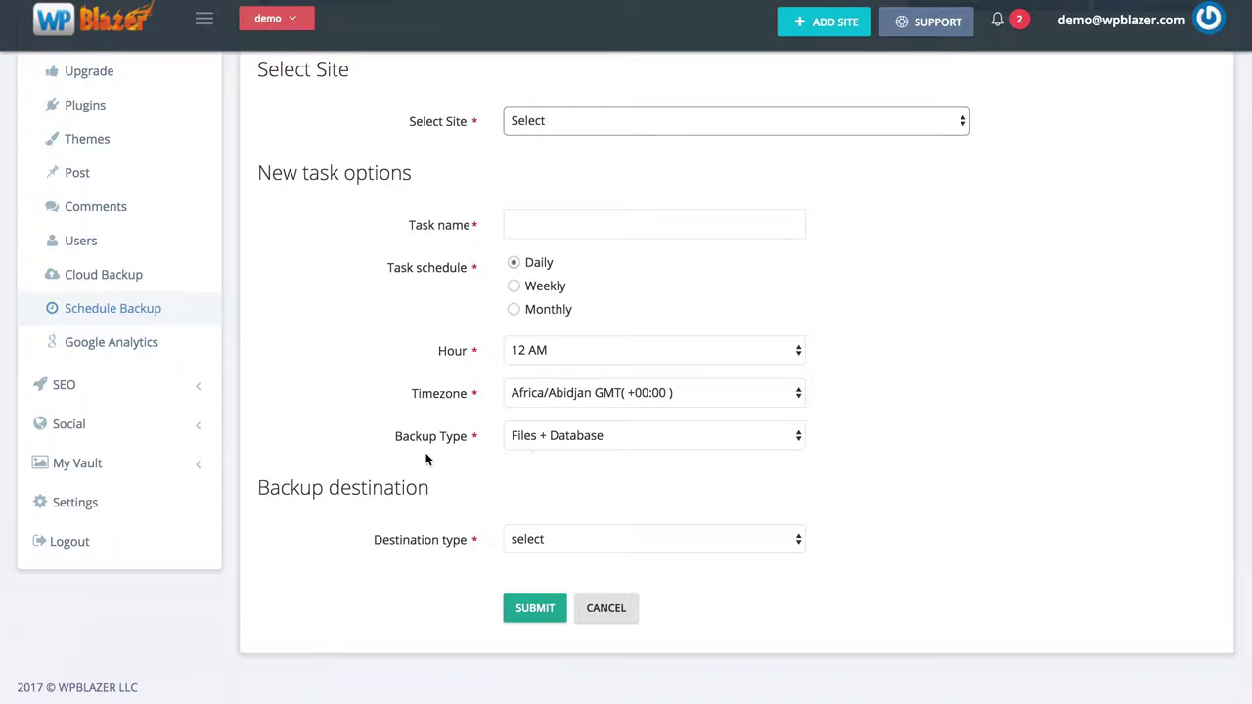
pyautogui.click(511, 541)
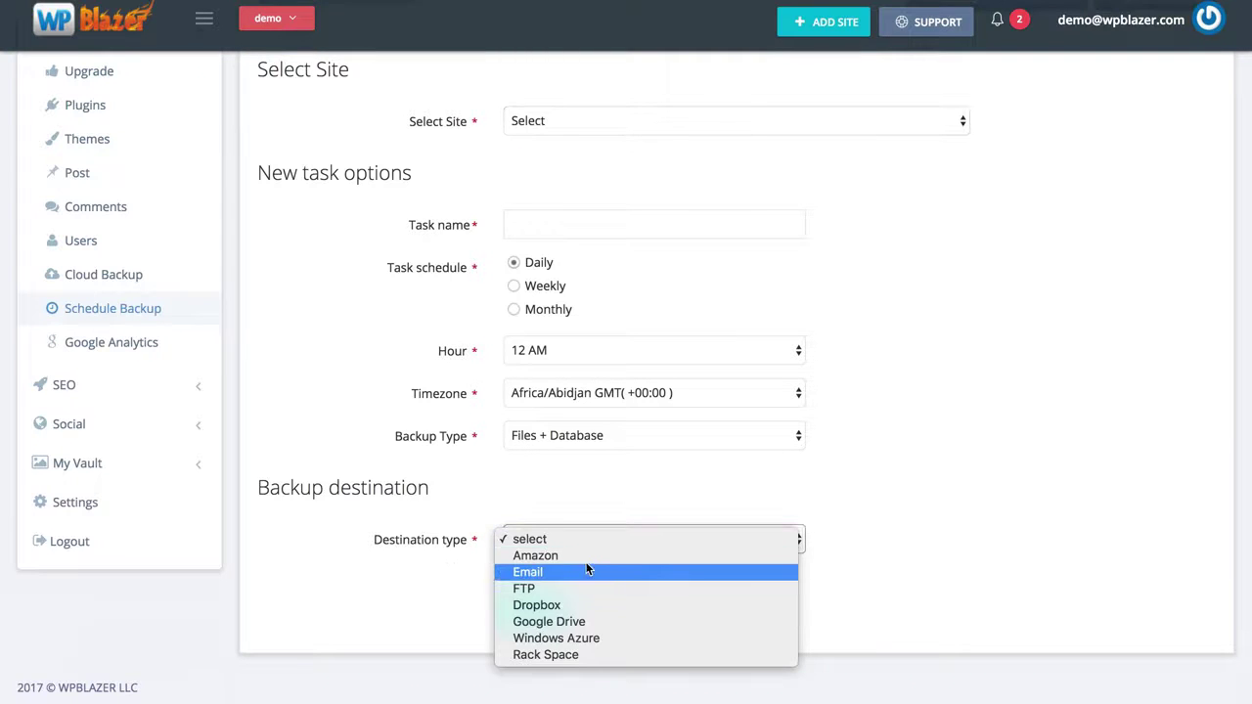